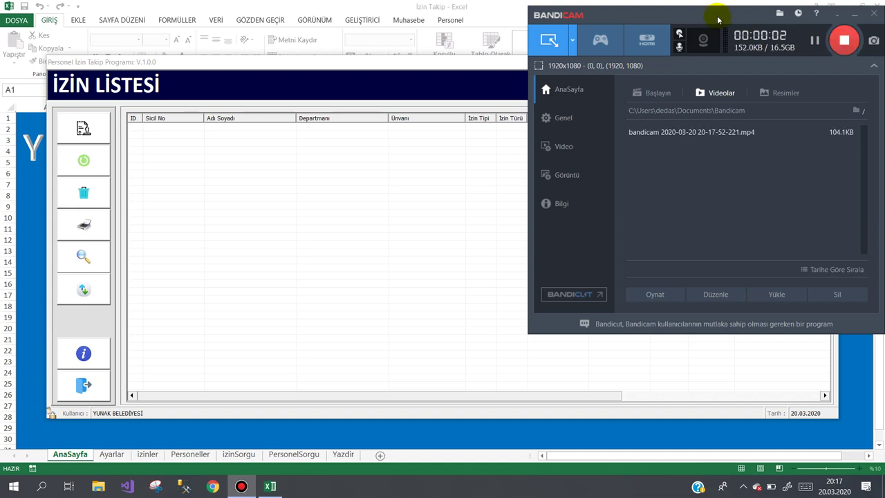
# Step: Close the İzin Takip leave-list form and its Excel workbook so the desktop shows
pyautogui.moveTo(717, 19)
pyautogui.mouseDown()
pyautogui.moveTo(711, 79)
pyautogui.moveTo(726, 18)
pyautogui.mouseUp()
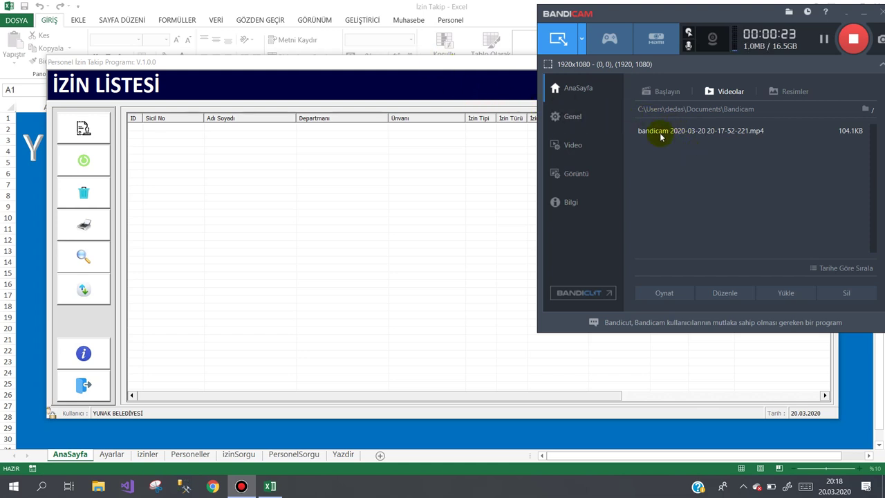
pyautogui.click(408, 59)
pyautogui.click(87, 382)
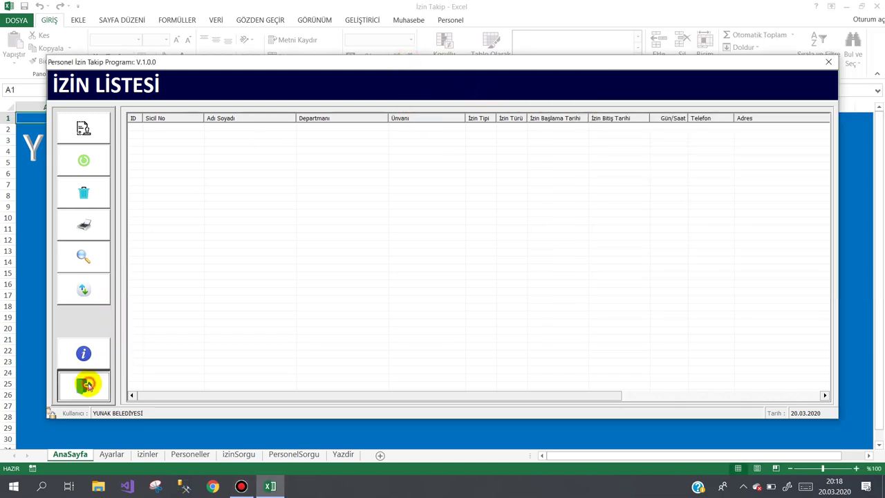
pyautogui.click(879, 4)
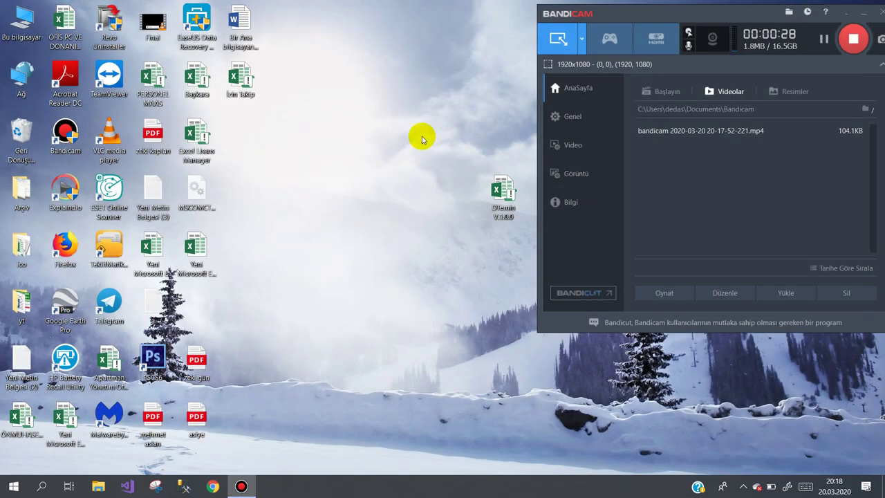
# Step: Reopen the İzin Takip workbook from the desktop and position the İZİN LİSTESİ form
pyautogui.doubleClick(238, 81)
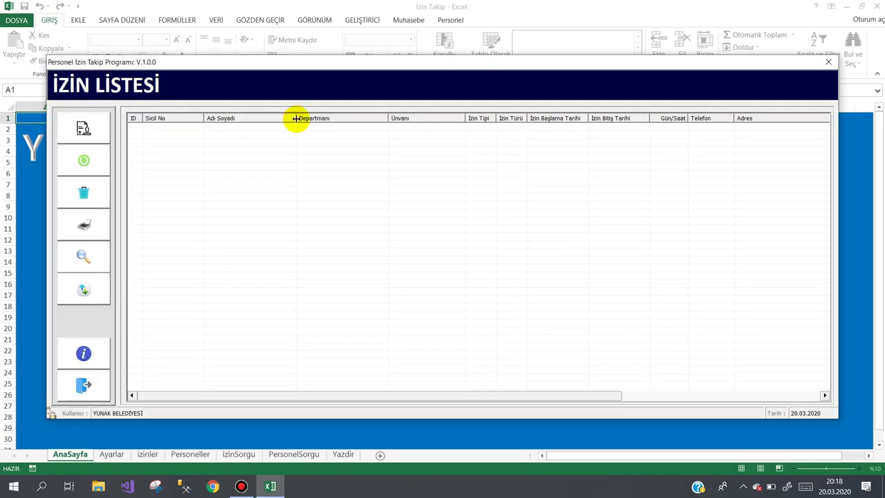
pyautogui.moveTo(342, 66); pyautogui.dragTo(338, 63)
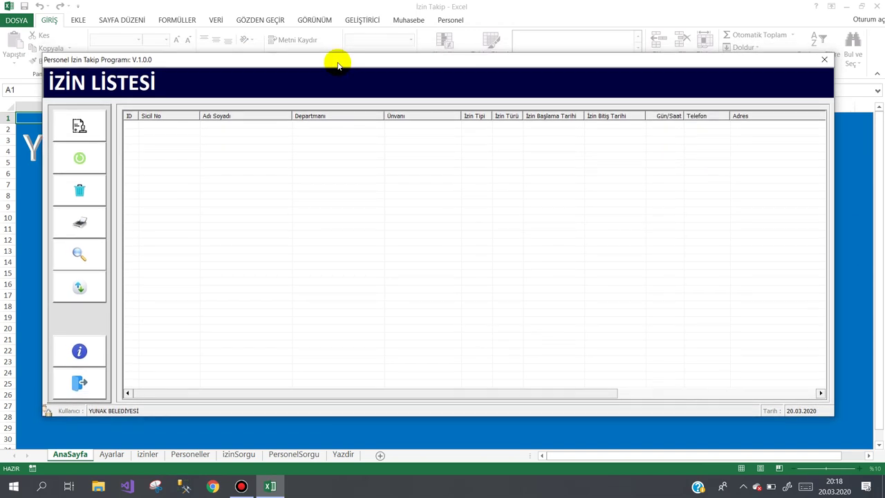
pyautogui.click(80, 128)
# Step: Save a new GELİR SERVİSİ UZMAN, hired 20.03.2010, with 170 leave days and 100 used
pyautogui.click(80, 128)
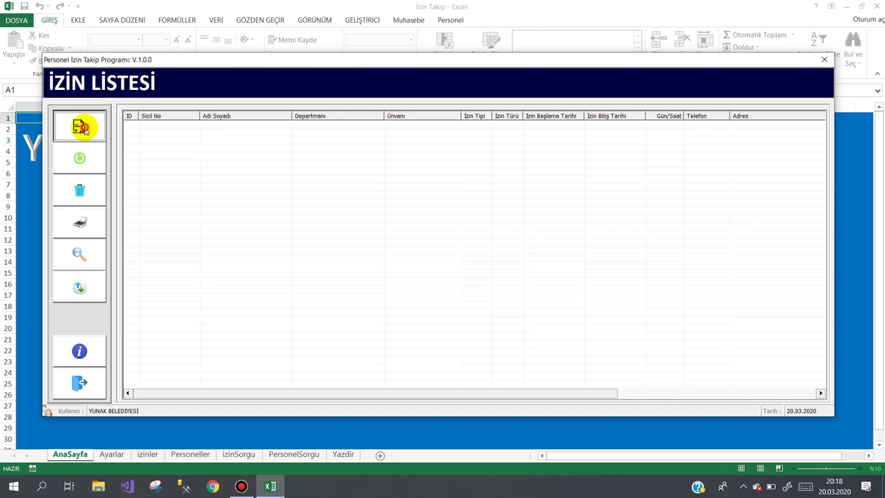
pyautogui.moveTo(258, 138)
pyautogui.mouseDown()
pyautogui.moveTo(266, 166)
pyautogui.moveTo(290, 130)
pyautogui.mouseUp()
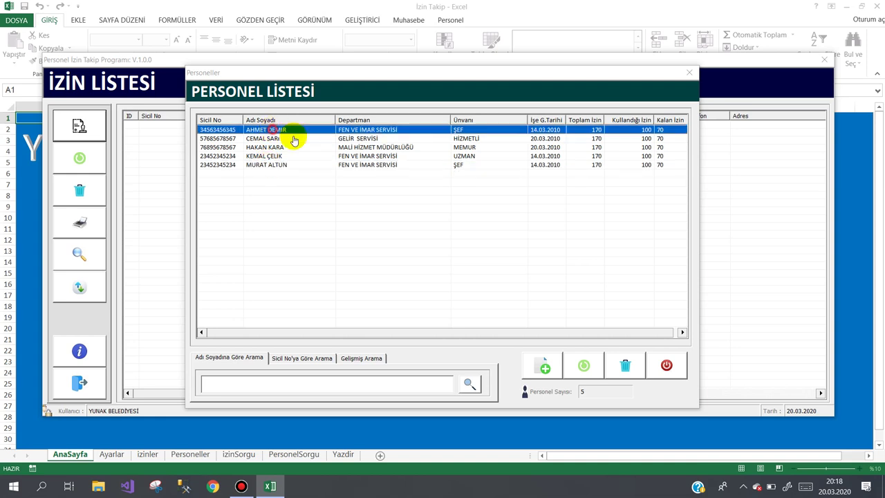
pyautogui.click(545, 366)
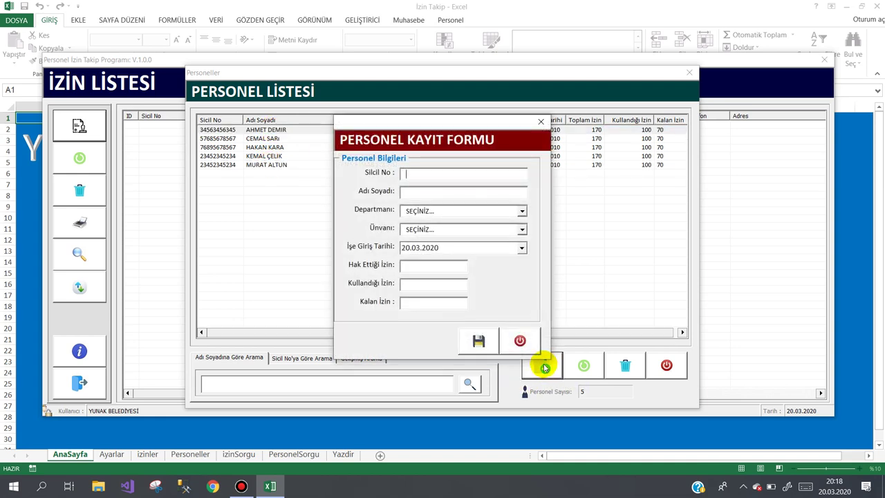
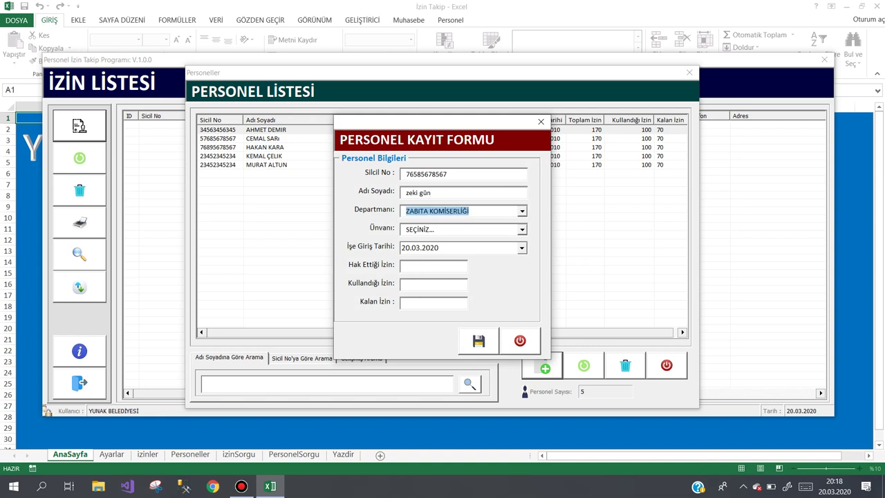
pyautogui.press('Down')
pyautogui.press('Down')
pyautogui.press('Tab')
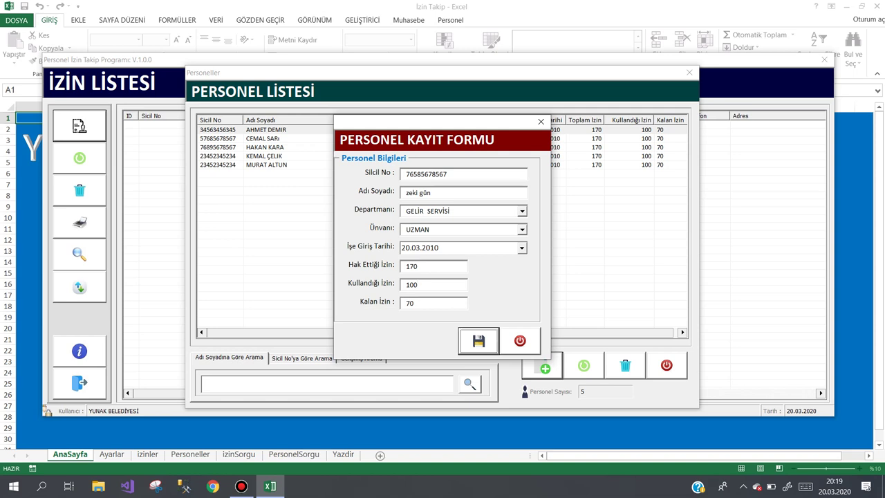
pyautogui.press('Return')
pyautogui.press('Return')
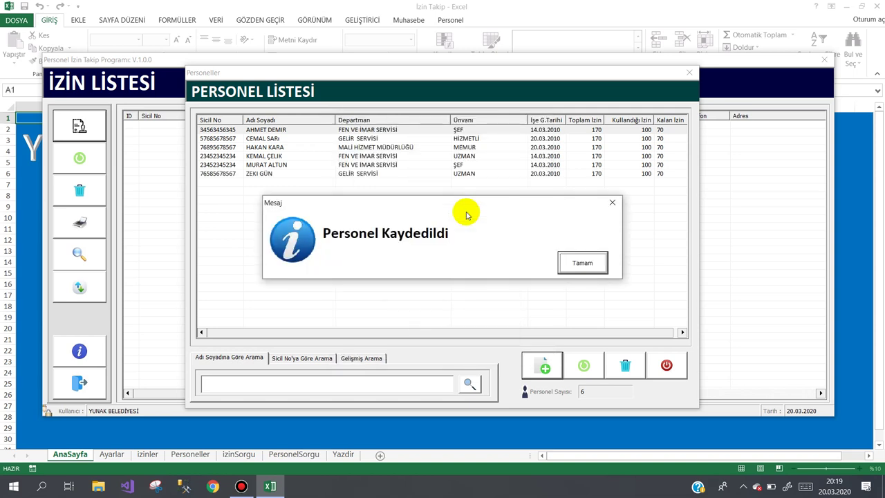
pyautogui.press('Return')
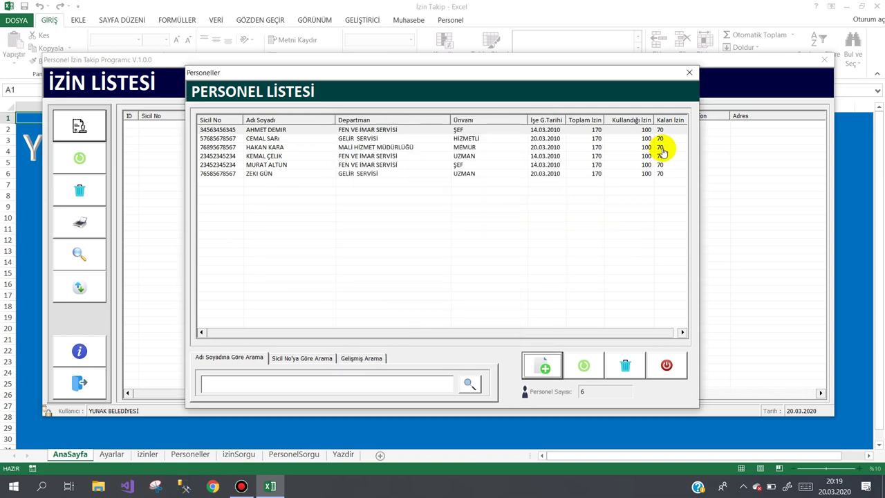
# Step: Change the sixth employee's title from UZMAN to ŞEF and confirm the update
pyautogui.moveTo(662, 130); pyautogui.dragTo(655, 174)
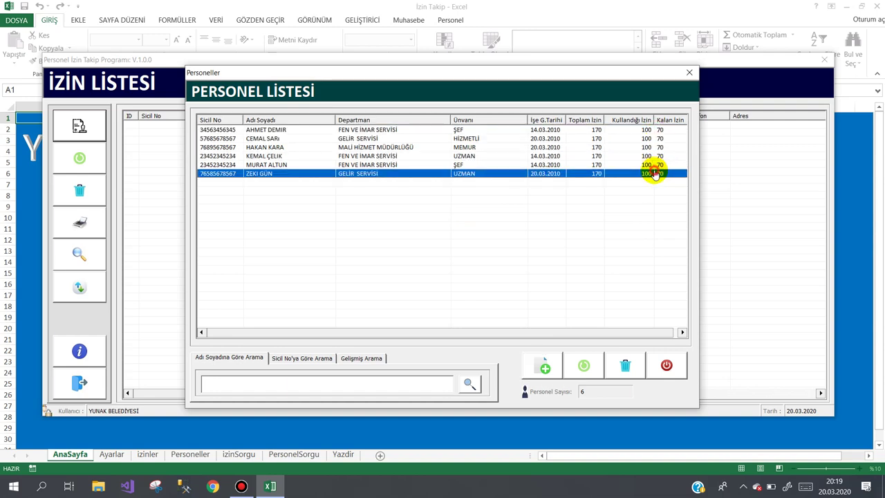
pyautogui.click(583, 364)
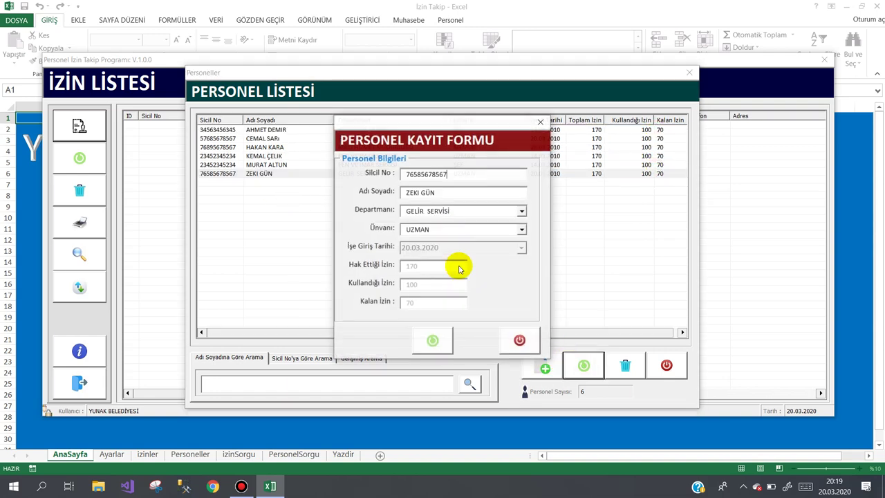
pyautogui.click(521, 230)
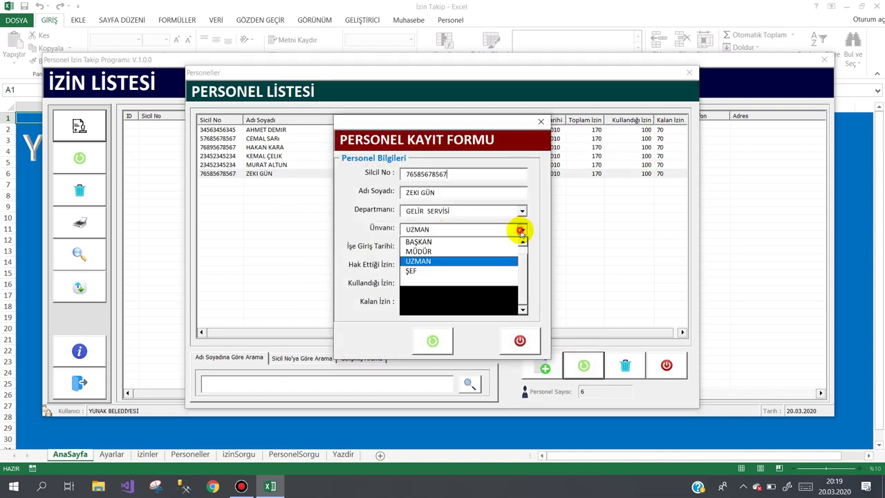
pyautogui.click(446, 271)
pyautogui.click(434, 341)
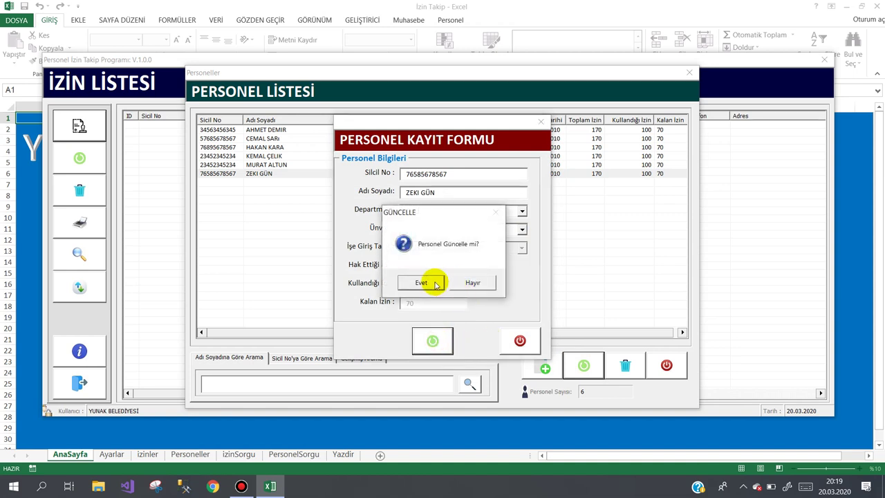
pyautogui.click(435, 283)
pyautogui.click(587, 267)
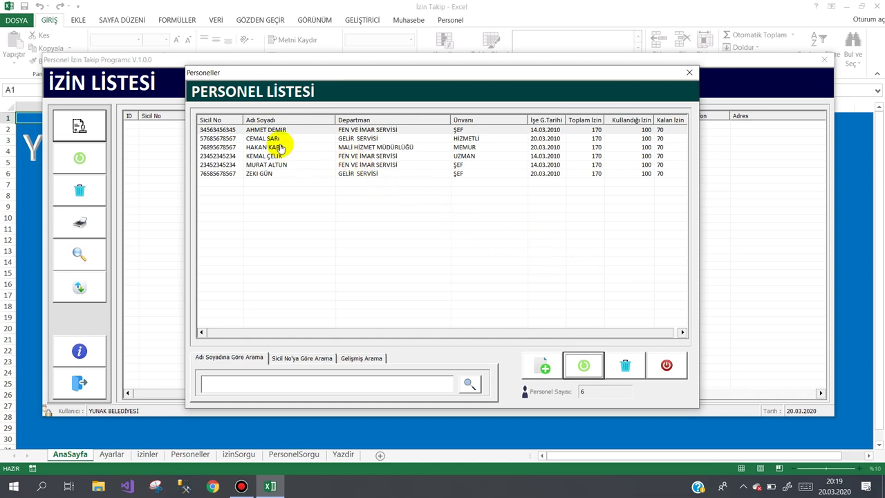
pyautogui.click(258, 173)
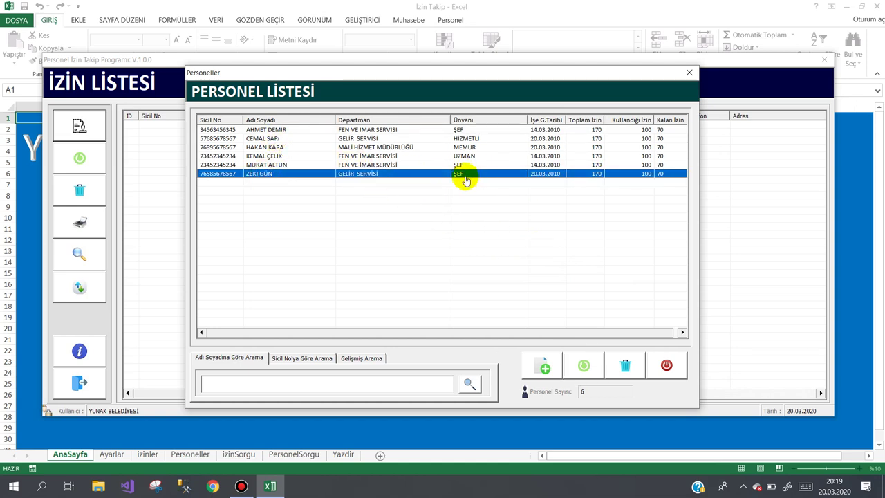
# Step: Cancel a deletion prompt, filter staff by name 'ze', then clear the search
pyautogui.click(624, 365)
pyautogui.click(480, 280)
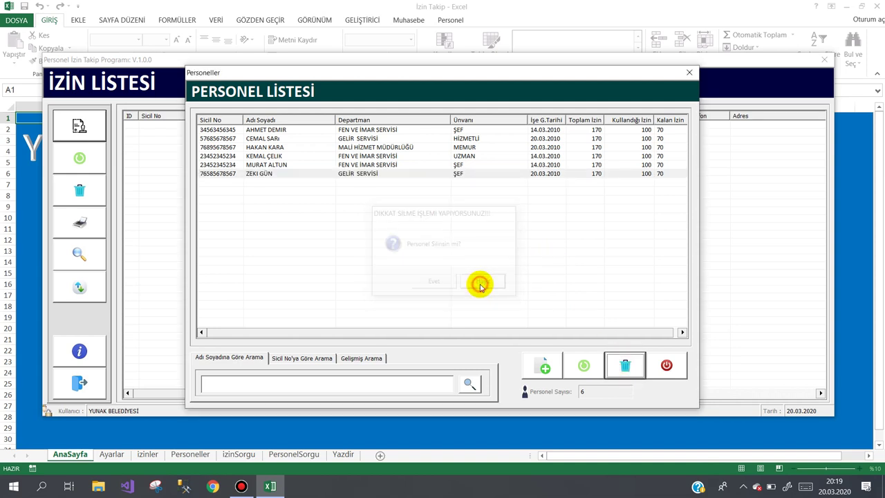
pyautogui.click(225, 382)
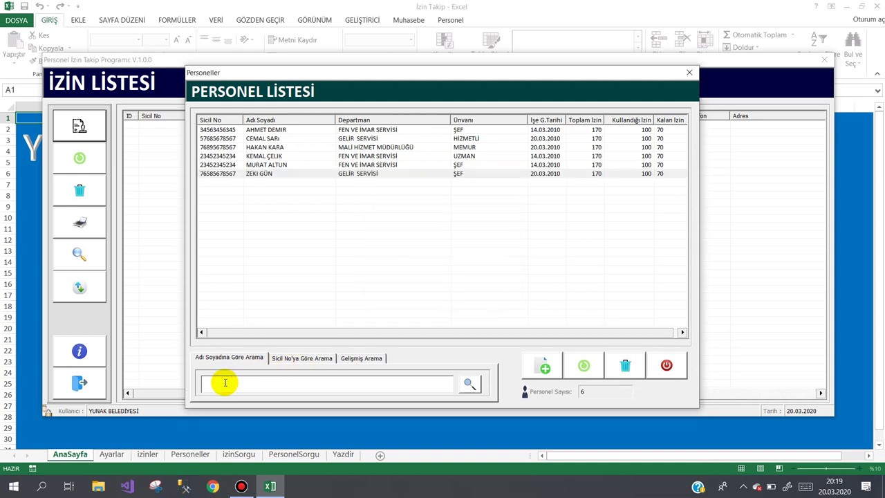
pyautogui.write('ze')
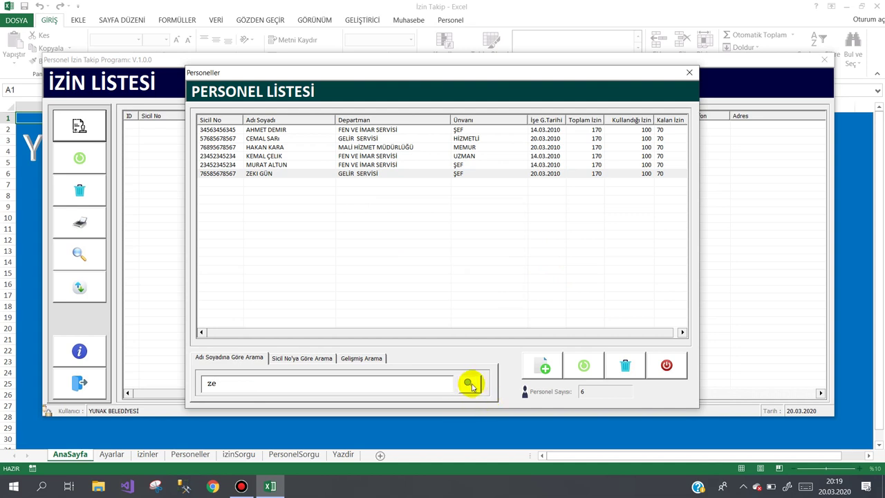
pyautogui.click(470, 384)
pyautogui.click(257, 385)
pyautogui.press('BackSpace')
pyautogui.press('BackSpace')
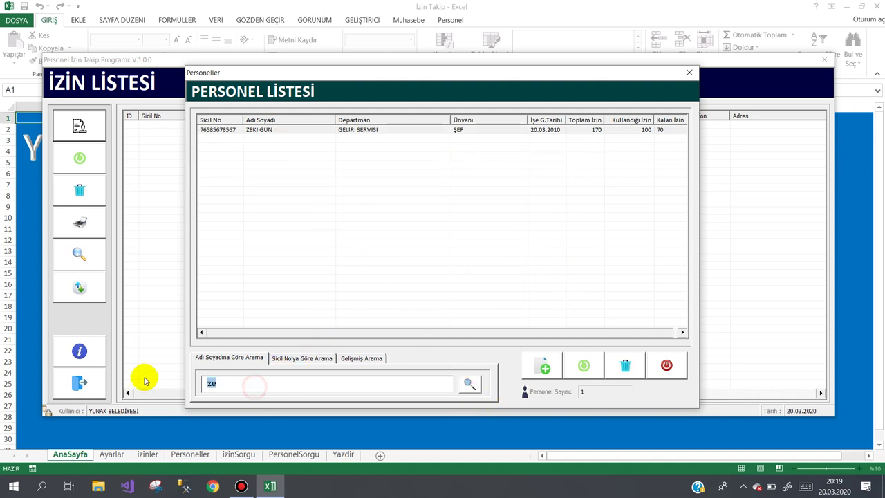
pyautogui.write('a')
pyautogui.press('BackSpace')
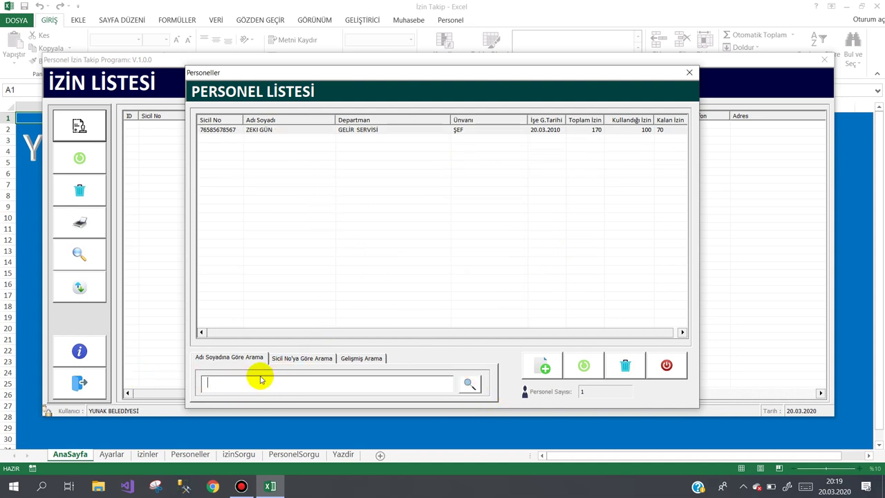
pyautogui.click(468, 385)
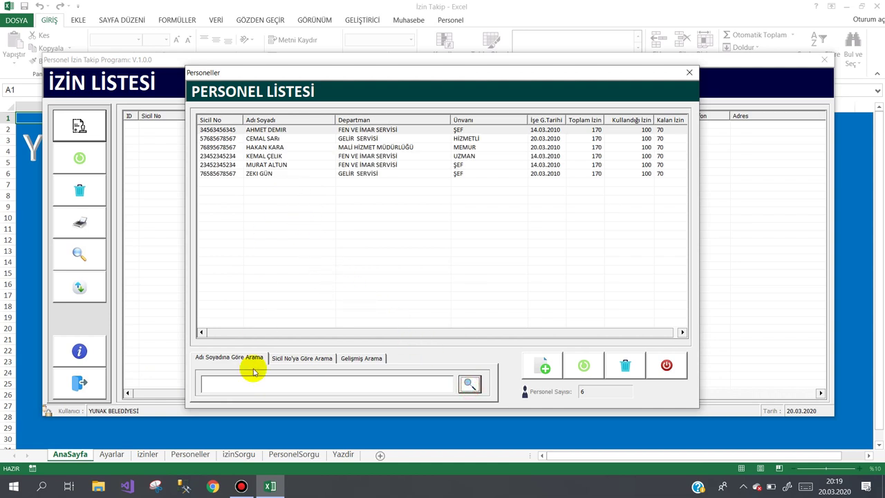
# Step: Filter the staff list by name 'ce', then clear it to list everyone
pyautogui.click(239, 384)
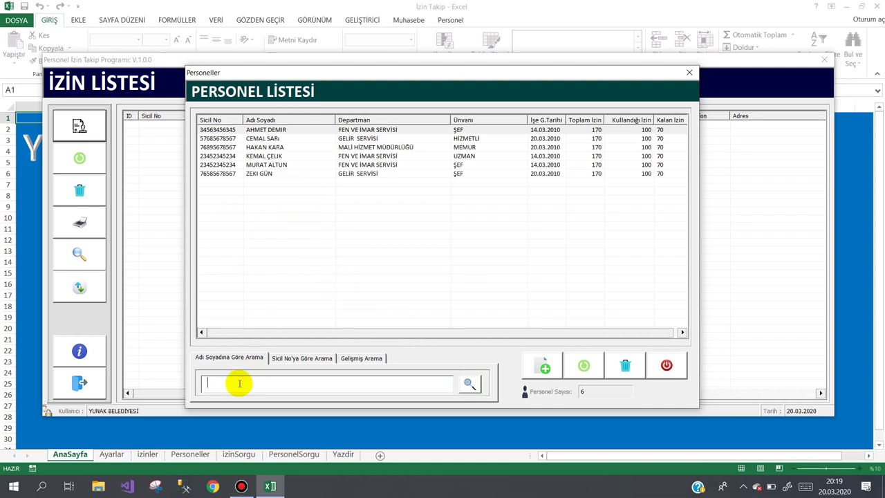
pyautogui.write('ce')
pyautogui.click(460, 386)
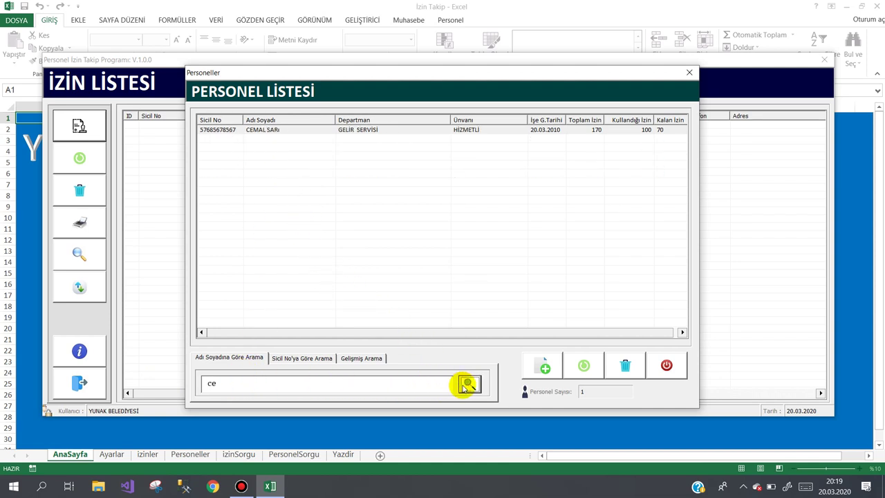
pyautogui.press('BackSpace')
pyautogui.press('BackSpace')
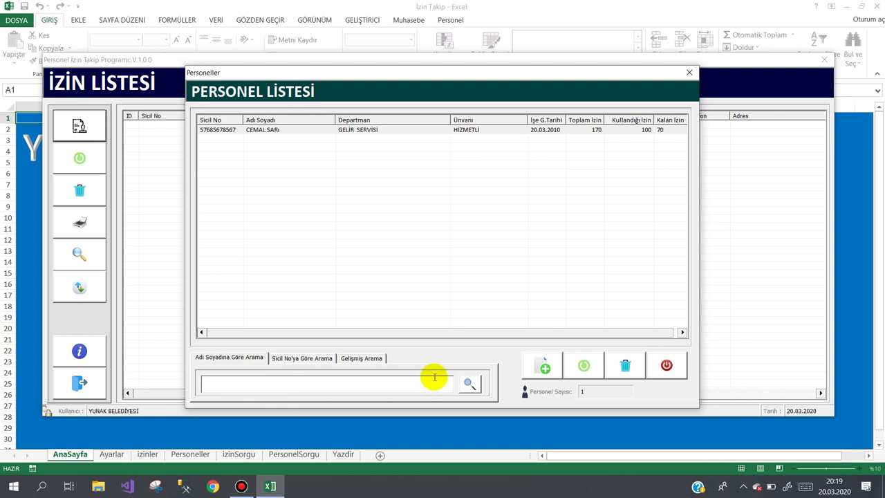
pyautogui.click(470, 384)
# Step: Search staff by registry number 234, then clear the search to list all staff
pyautogui.click(289, 360)
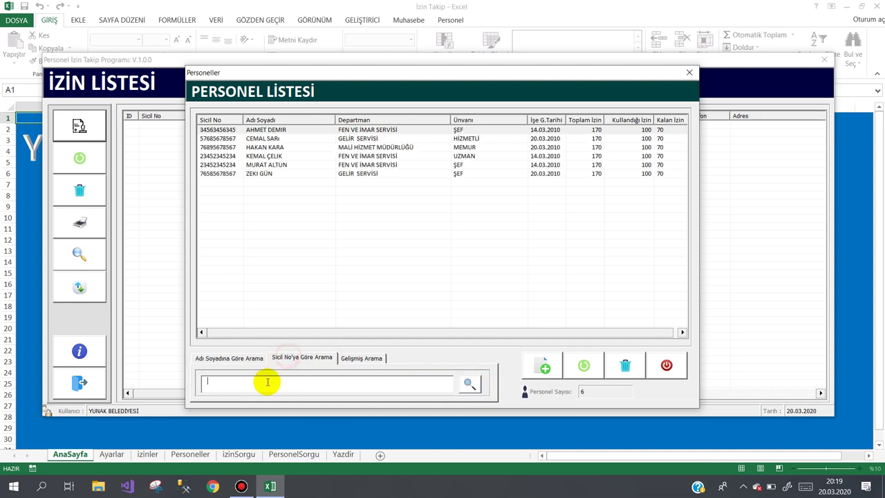
pyautogui.click(258, 385)
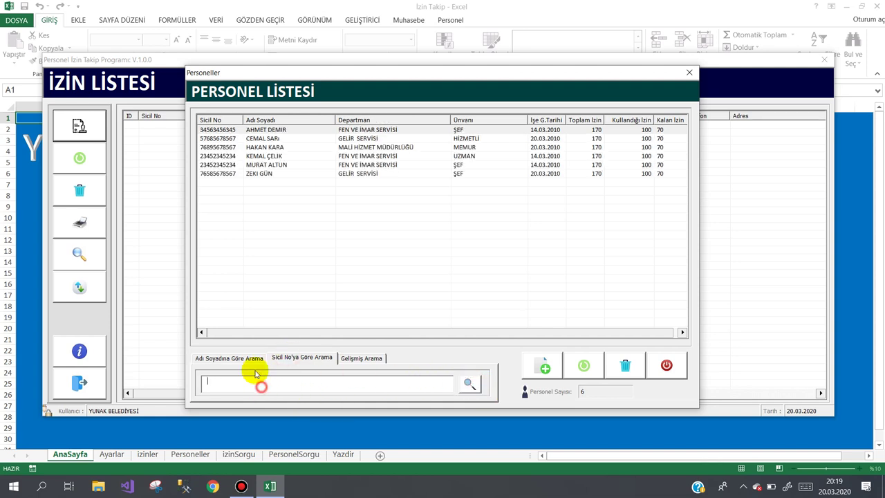
pyautogui.click(204, 166)
pyautogui.click(215, 380)
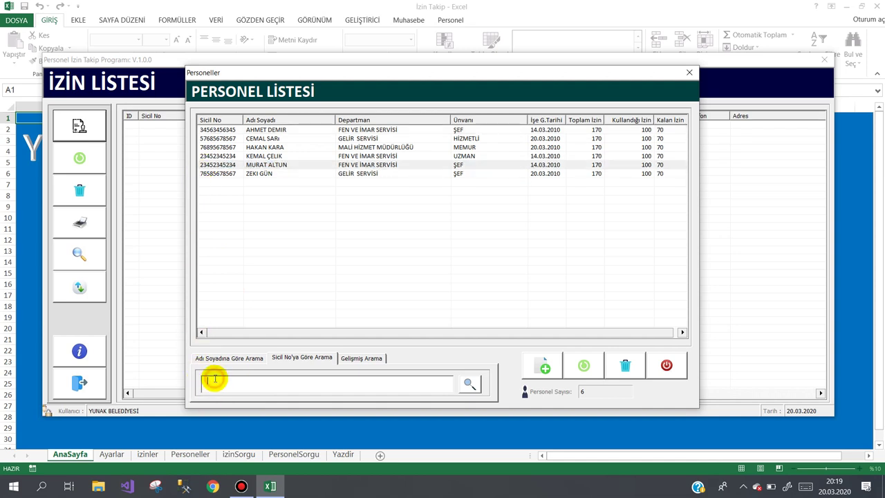
pyautogui.write('234')
pyautogui.click(470, 384)
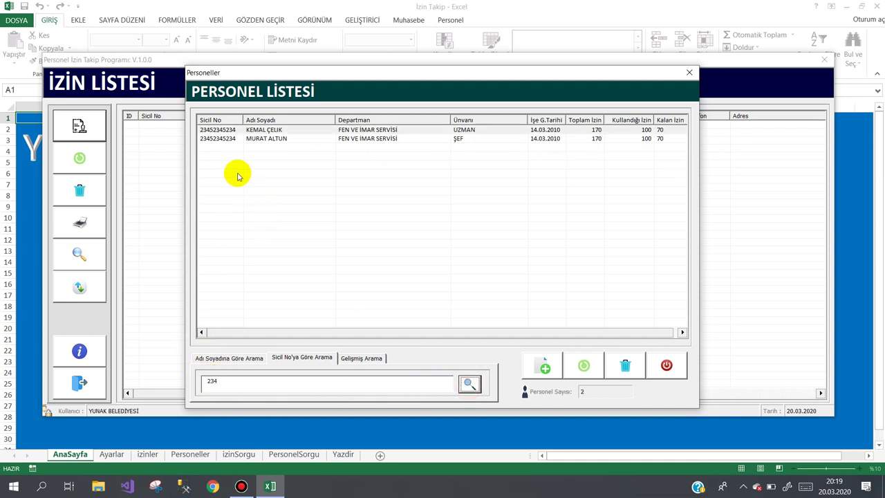
pyautogui.click(216, 132)
pyautogui.click(230, 378)
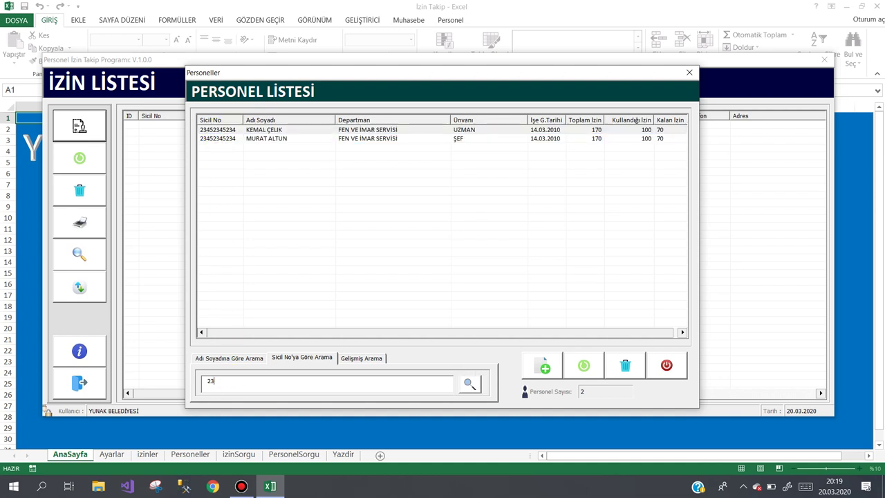
pyautogui.press('BackSpace')
pyautogui.press('BackSpace')
pyautogui.press('BackSpace')
pyautogui.click(470, 384)
# Step: Set the advanced remaining-leave comparison to Büyüktür and select the last staff member
pyautogui.click(369, 361)
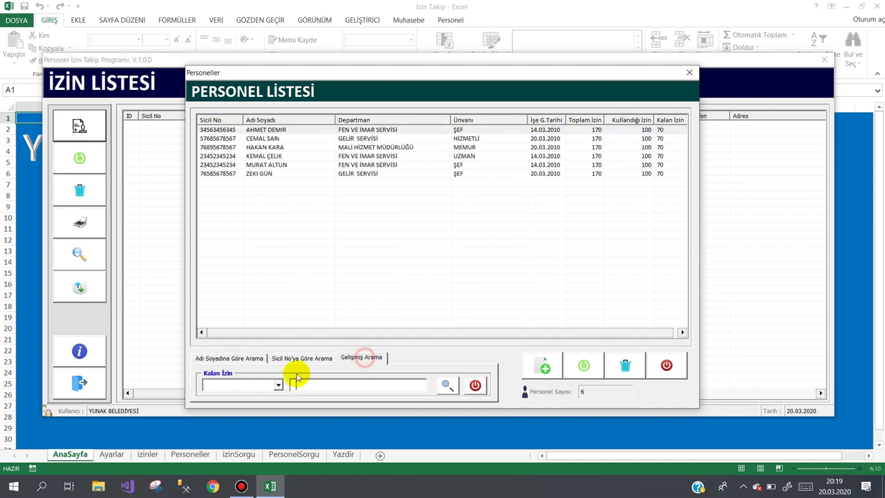
pyautogui.click(278, 386)
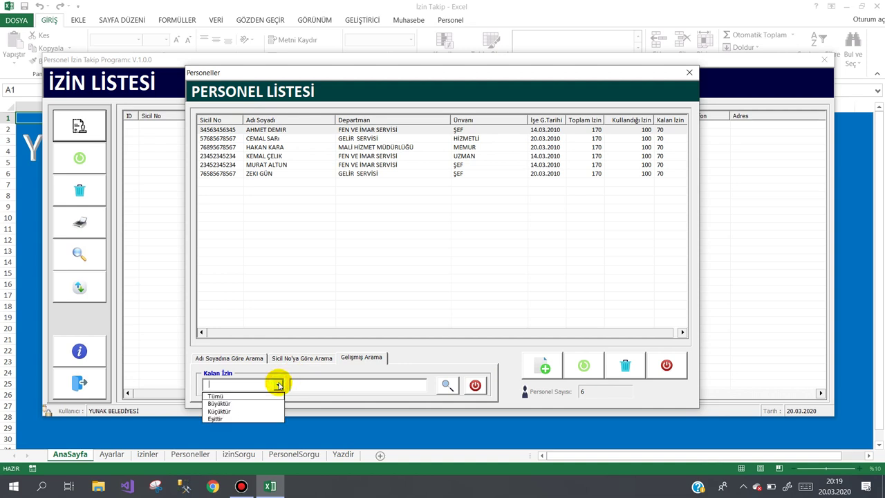
pyautogui.click(233, 405)
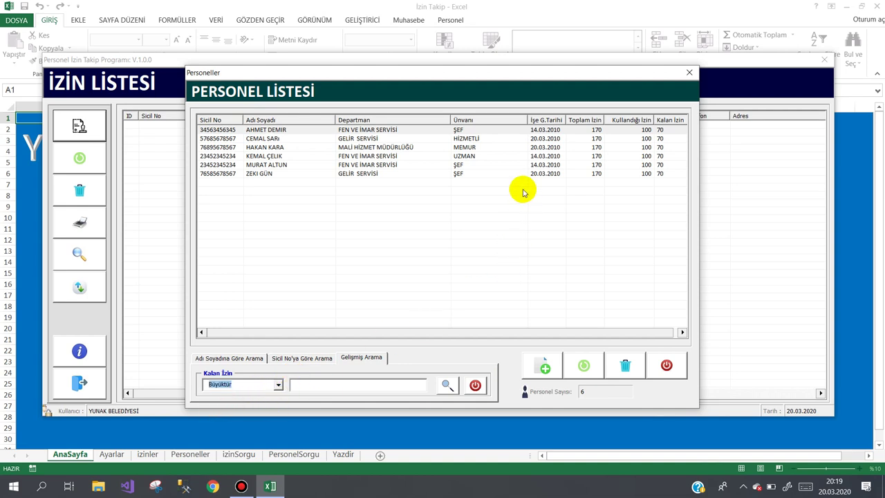
pyautogui.click(350, 387)
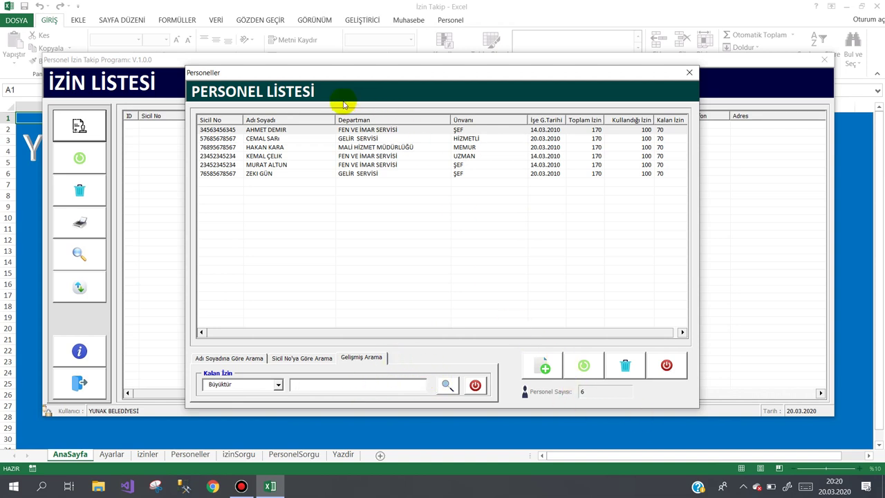
pyautogui.click(275, 176)
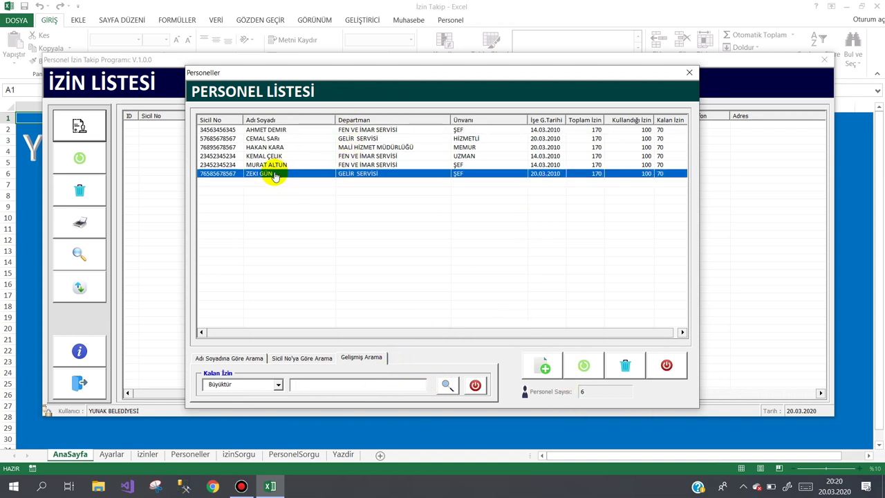
# Step: Start a leave entry for the last staff member with type GÜNLÜK and category YILLIK
pyautogui.doubleClick(274, 177)
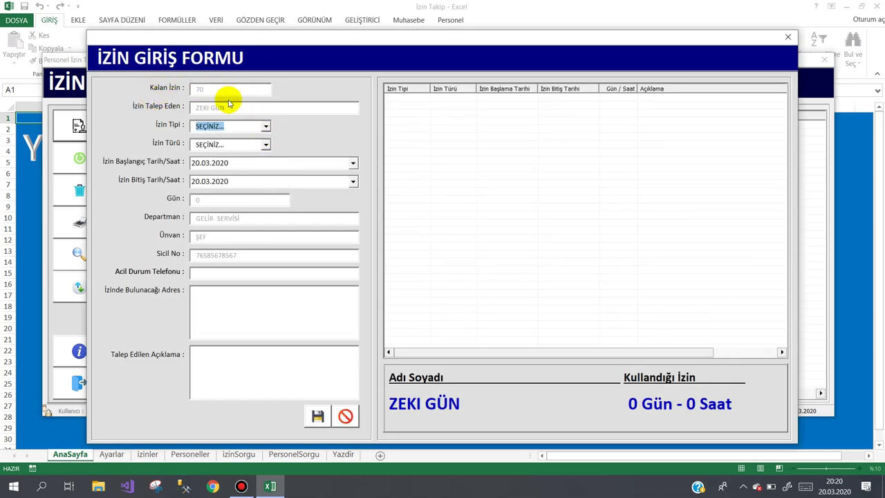
pyautogui.click(266, 127)
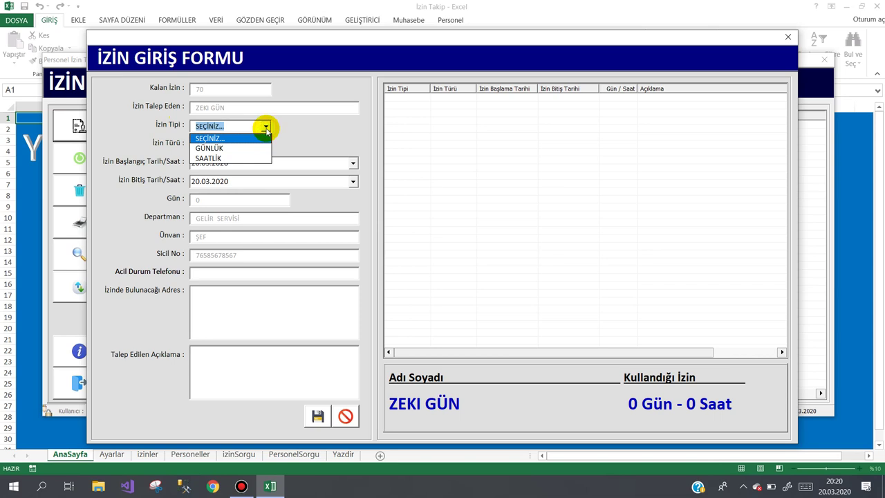
pyautogui.click(222, 148)
pyautogui.click(267, 128)
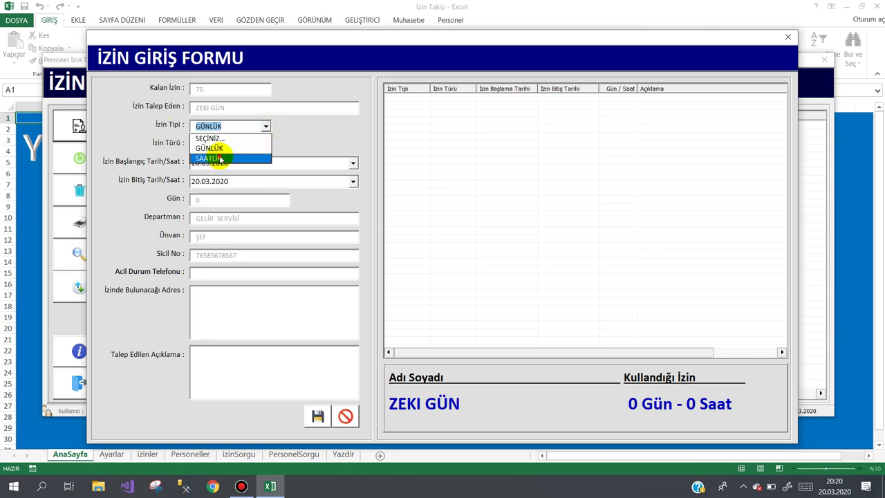
pyautogui.click(223, 157)
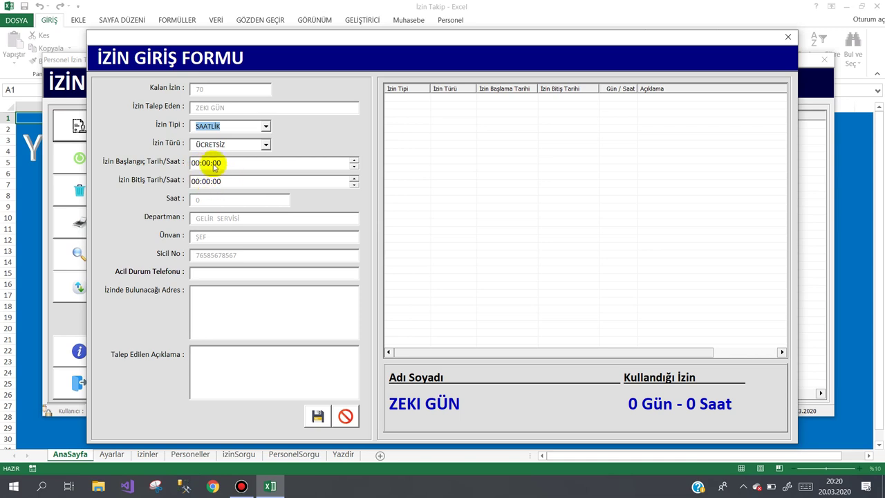
pyautogui.click(265, 129)
pyautogui.click(232, 148)
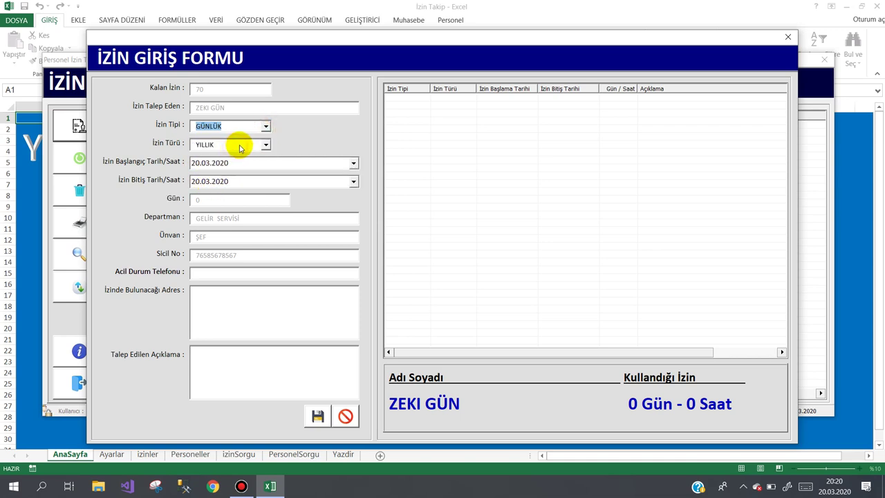
pyautogui.click(265, 145)
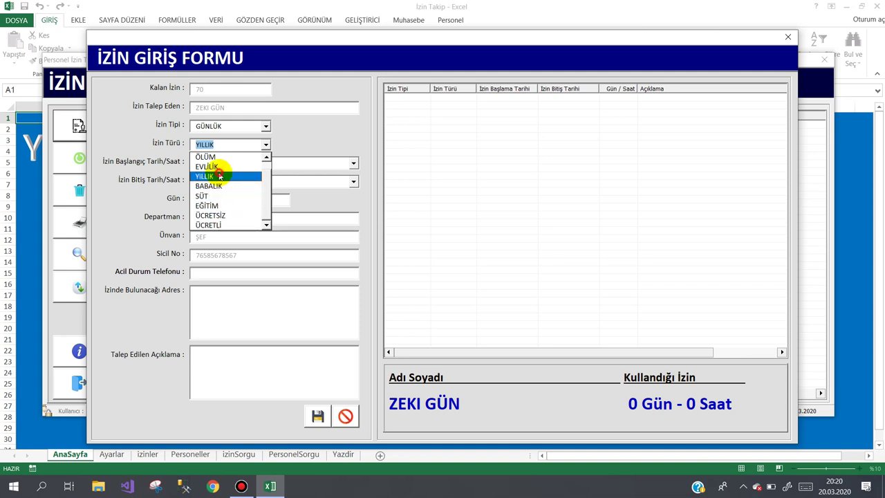
pyautogui.click(222, 176)
# Step: Set end date 30.03.2020, fill phone, address İstanbul and reason, and save the 6-day leave
pyautogui.click(354, 181)
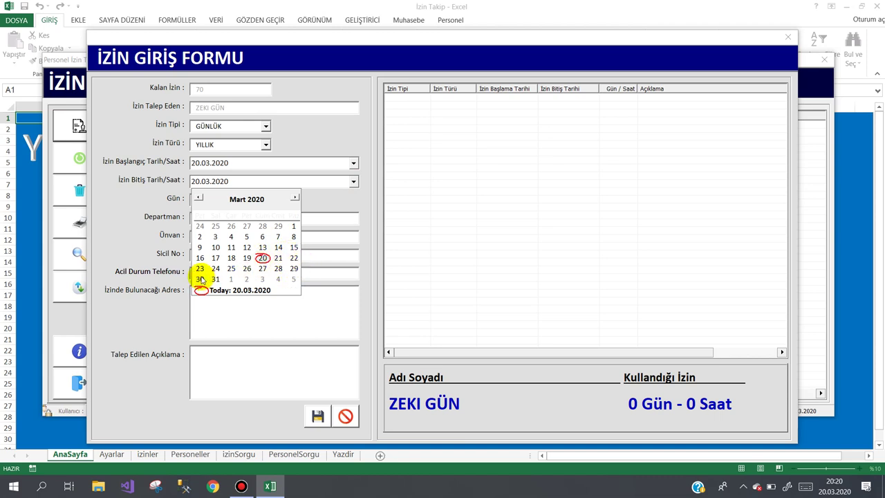
pyautogui.click(200, 280)
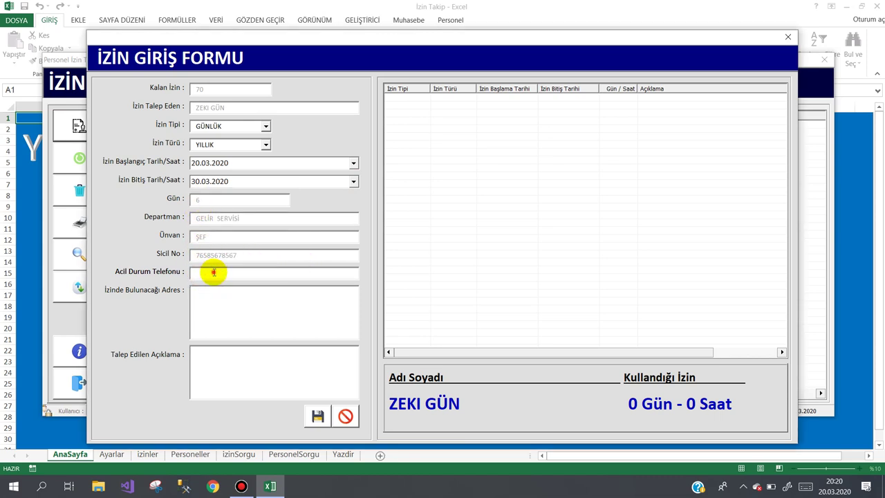
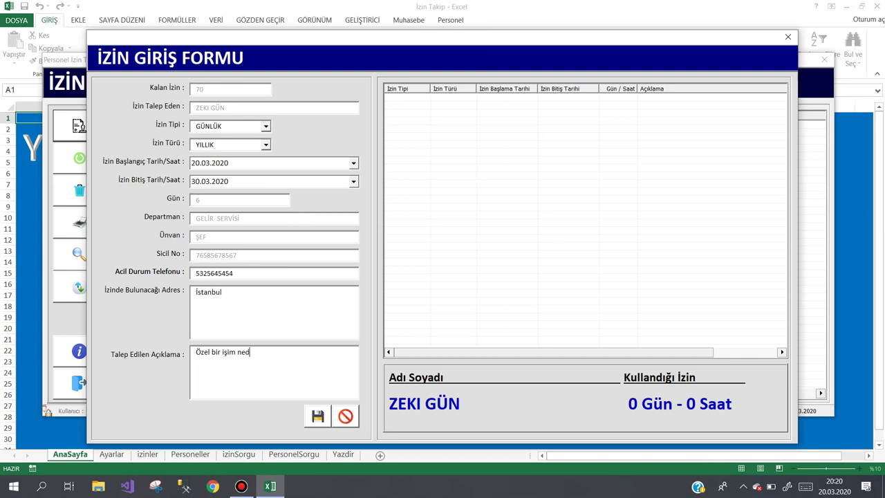
pyautogui.click(318, 416)
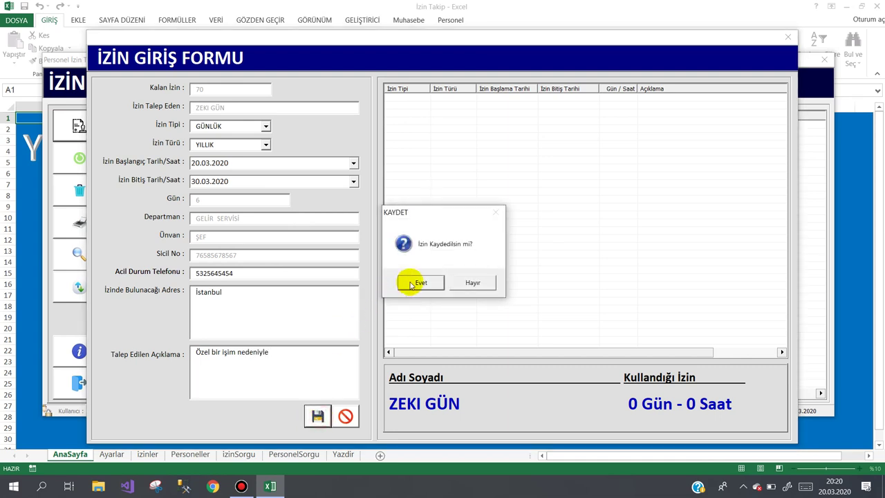
pyautogui.click(413, 283)
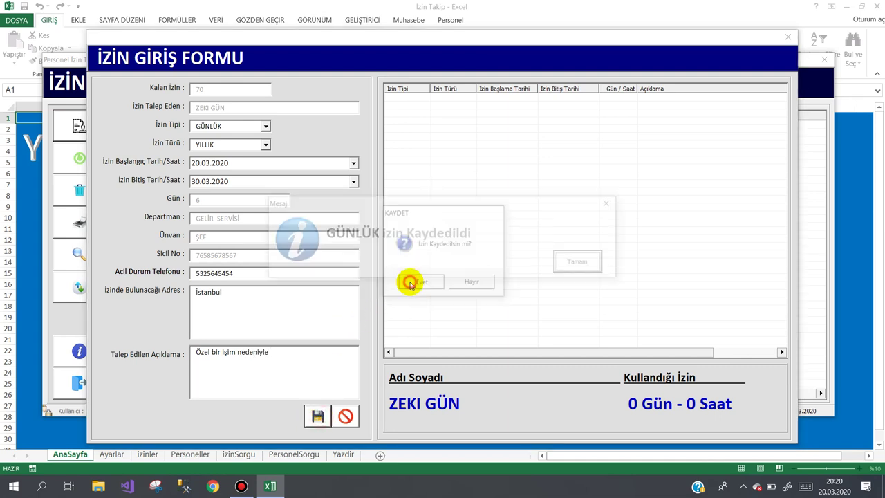
pyautogui.click(596, 264)
pyautogui.click(234, 128)
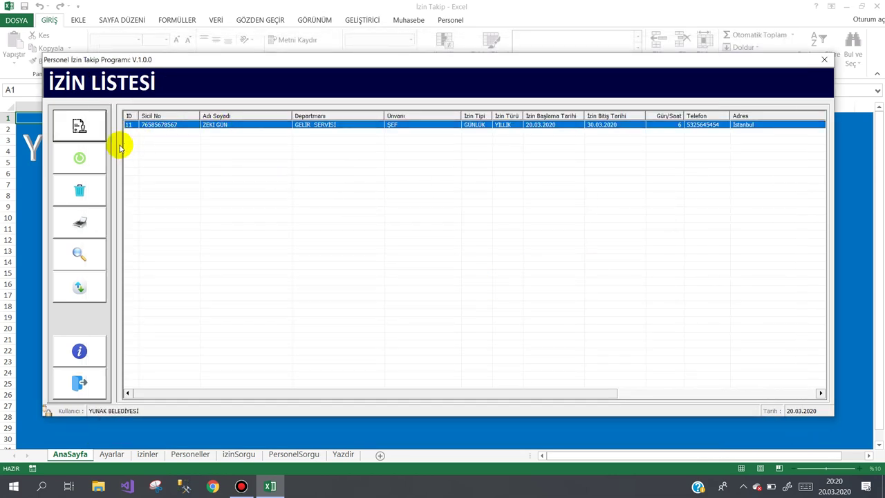
# Step: View the saved leave without editing, then check the staff balance: 106 used, 64 remaining
pyautogui.click(84, 161)
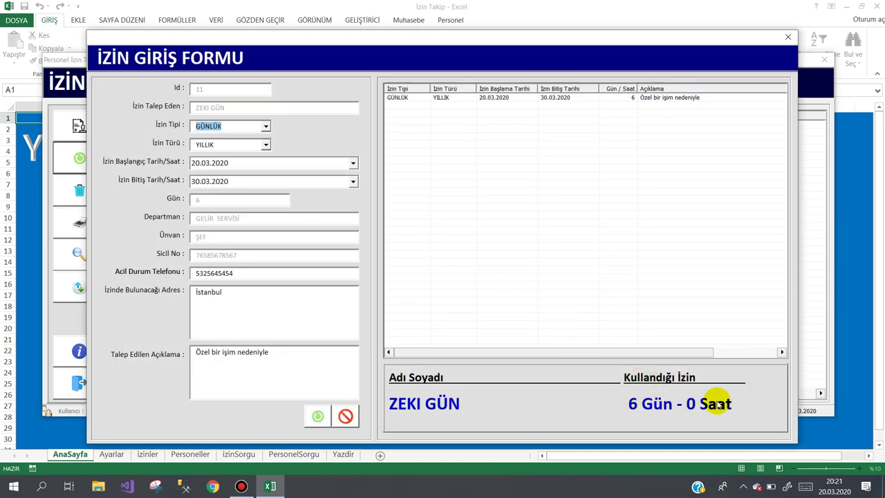
pyautogui.click(346, 417)
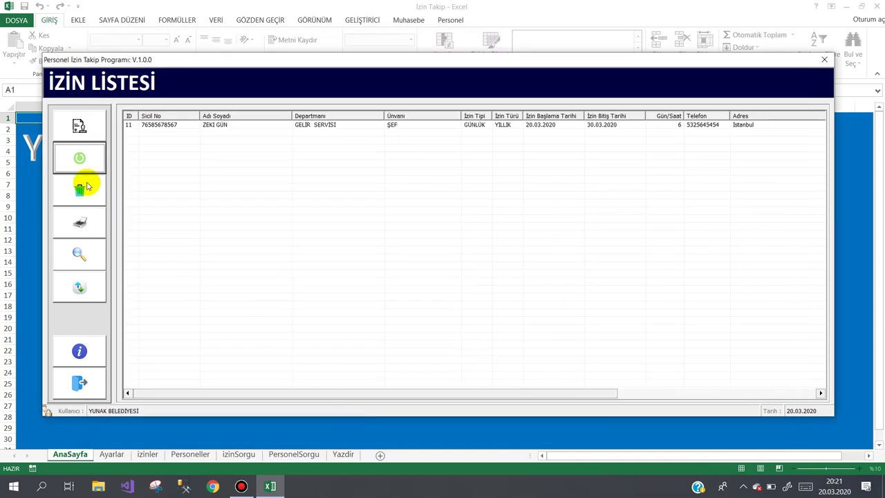
pyautogui.click(82, 128)
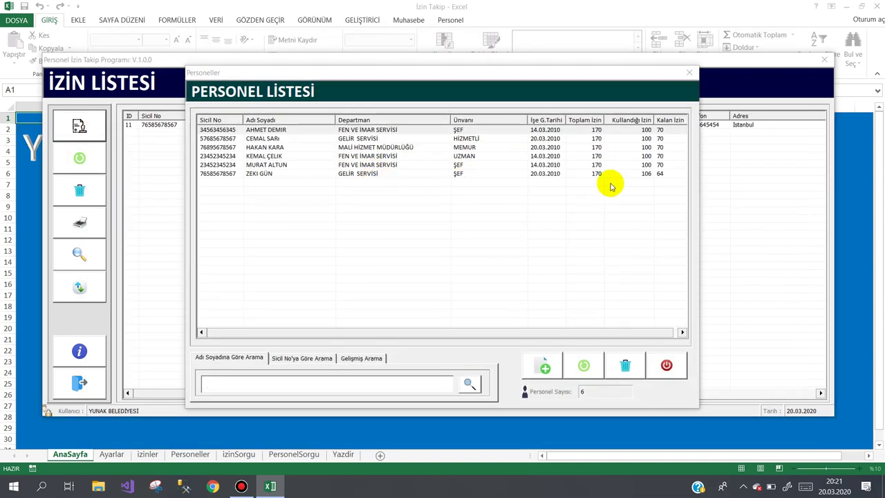
pyautogui.click(543, 174)
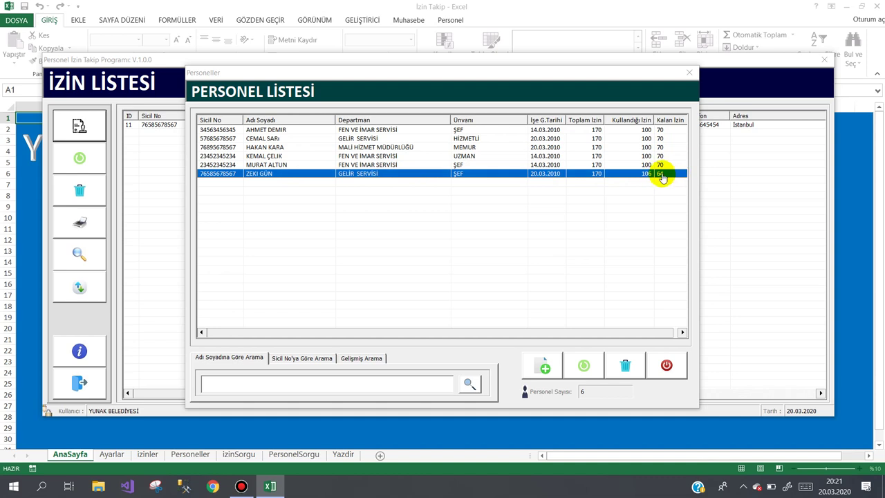
# Step: Filter staff by remaining leave under 70, then by remaining leave above 67
pyautogui.click(357, 362)
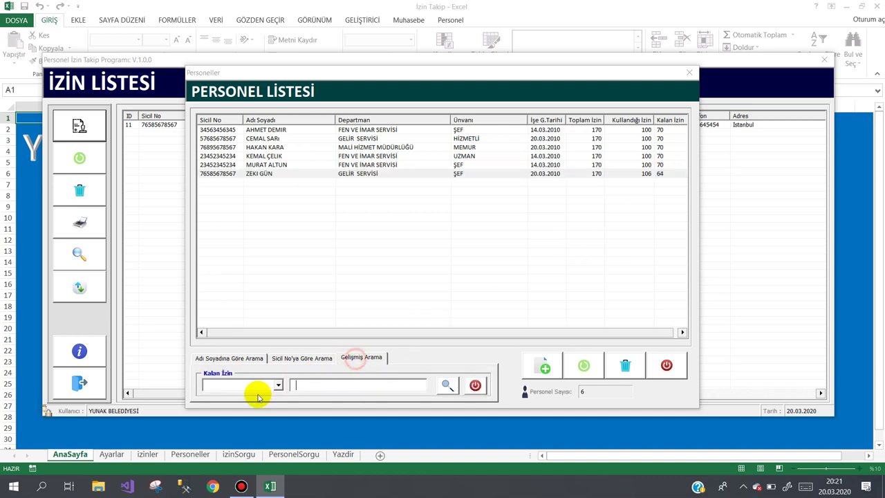
pyautogui.click(278, 384)
pyautogui.click(231, 411)
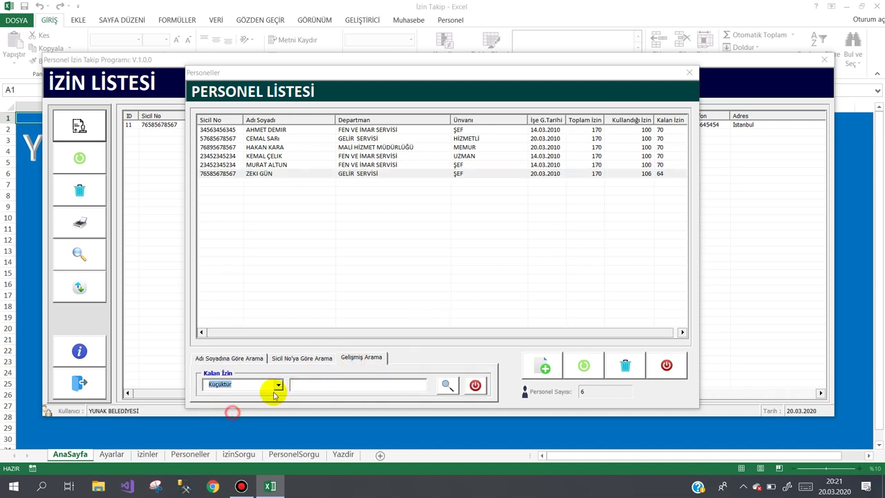
pyautogui.click(298, 385)
pyautogui.write('70')
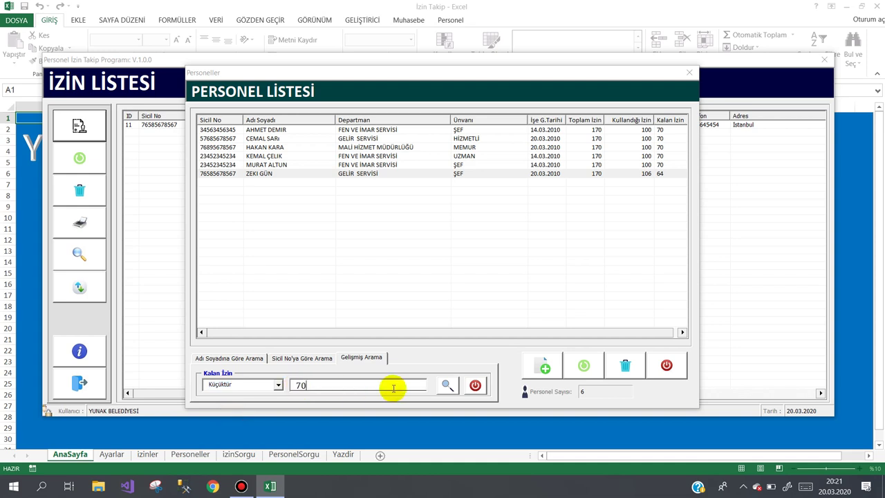
pyautogui.click(447, 386)
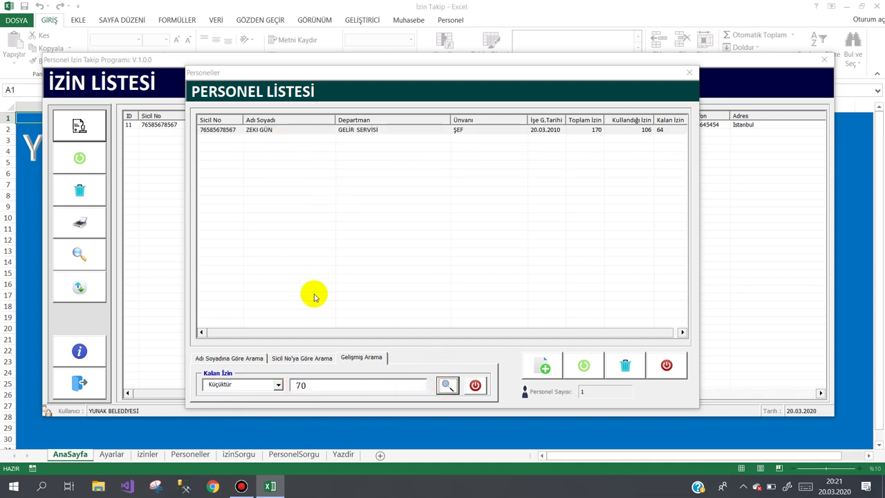
pyautogui.click(278, 386)
pyautogui.click(245, 404)
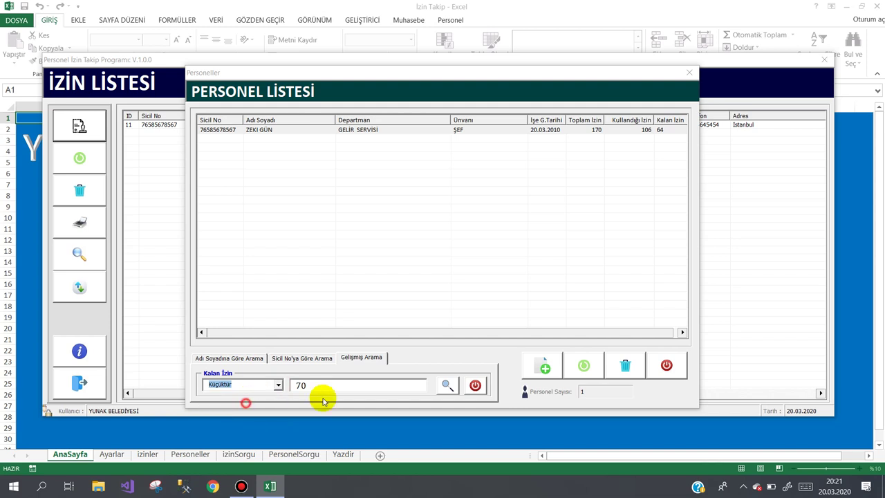
pyautogui.moveTo(336, 385); pyautogui.dragTo(196, 384)
pyautogui.write('67')
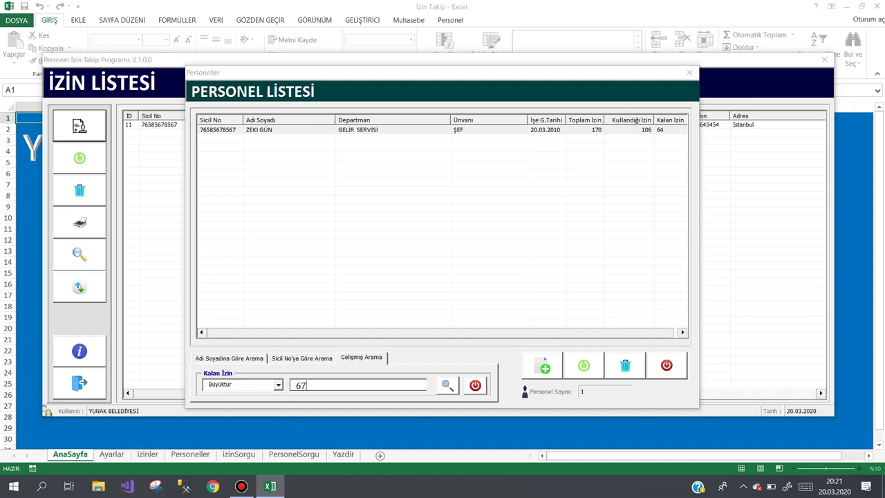
pyautogui.click(446, 388)
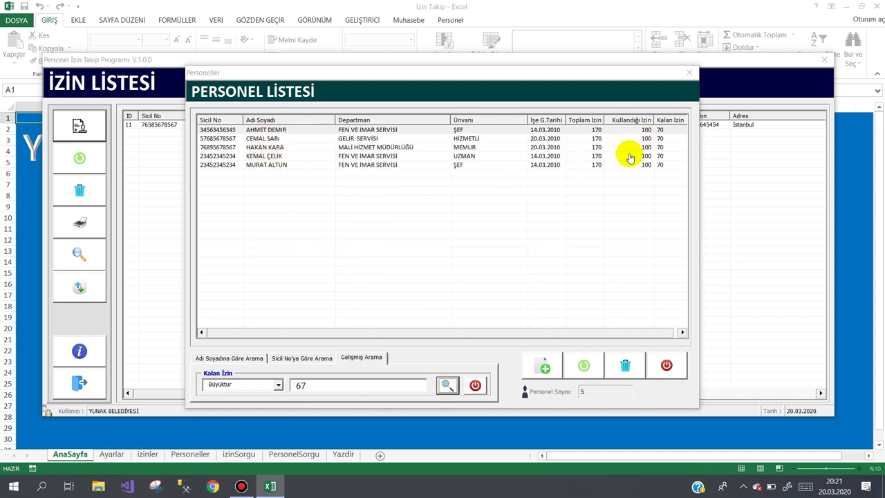
# Step: Reset the comparison to Tümü to list all six staff, then start a leave entry for the sixth employee
pyautogui.click(263, 387)
pyautogui.click(247, 397)
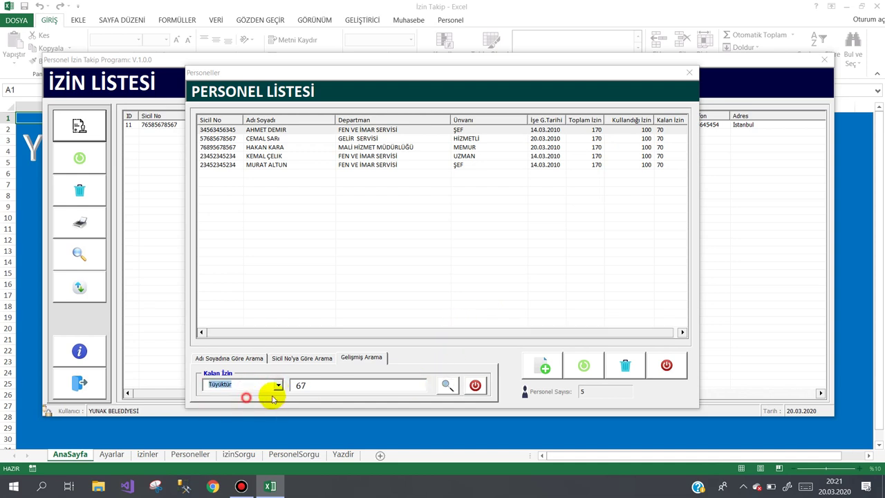
pyautogui.click(447, 385)
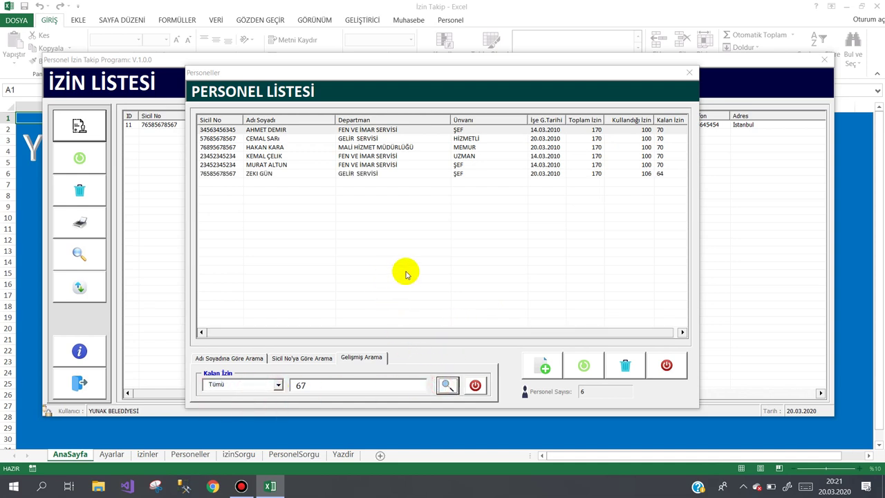
pyautogui.click(235, 357)
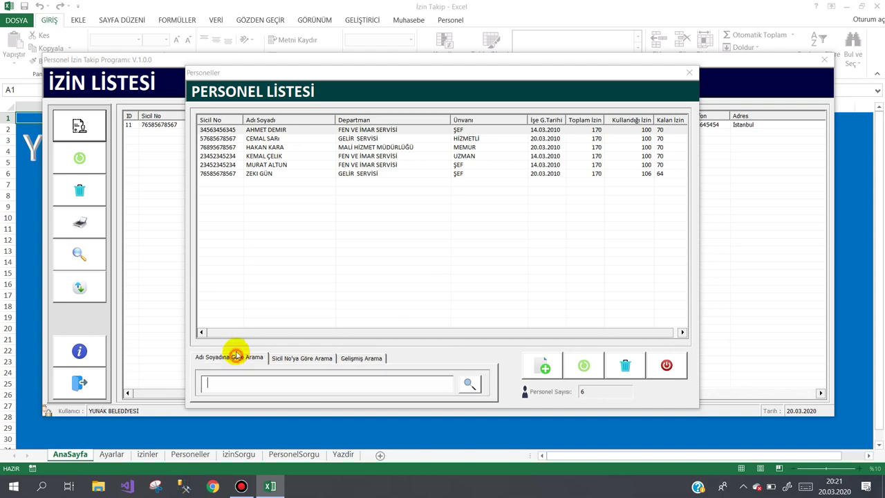
pyautogui.doubleClick(252, 175)
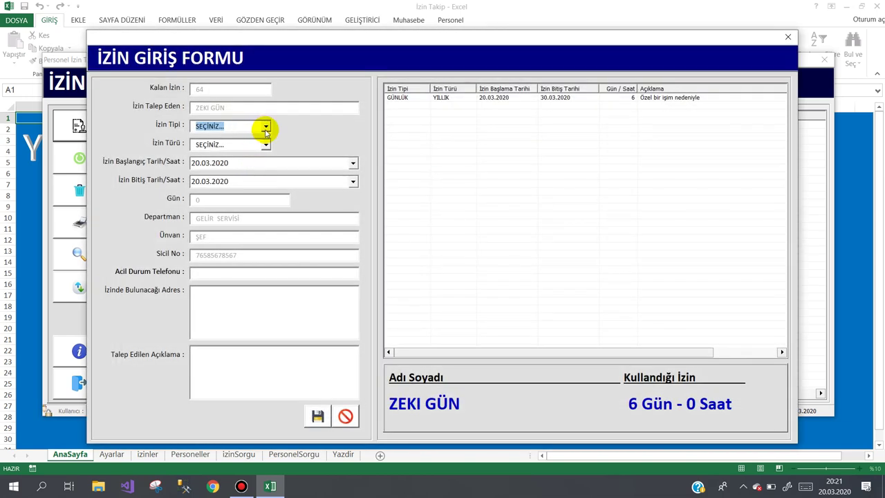
# Step: Save a 3-hour SAATLİK leave from 09:00 to 12:00 with phone, address and description
pyautogui.click(265, 127)
pyautogui.click(222, 158)
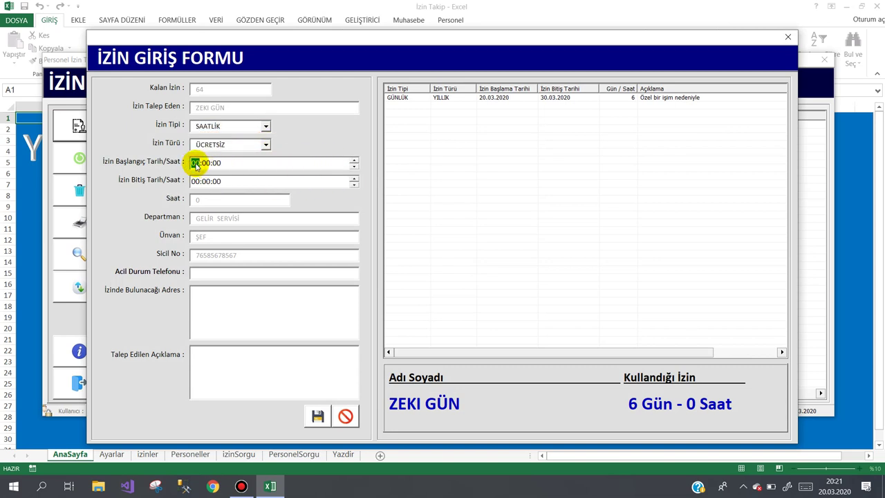
pyautogui.press('Up')
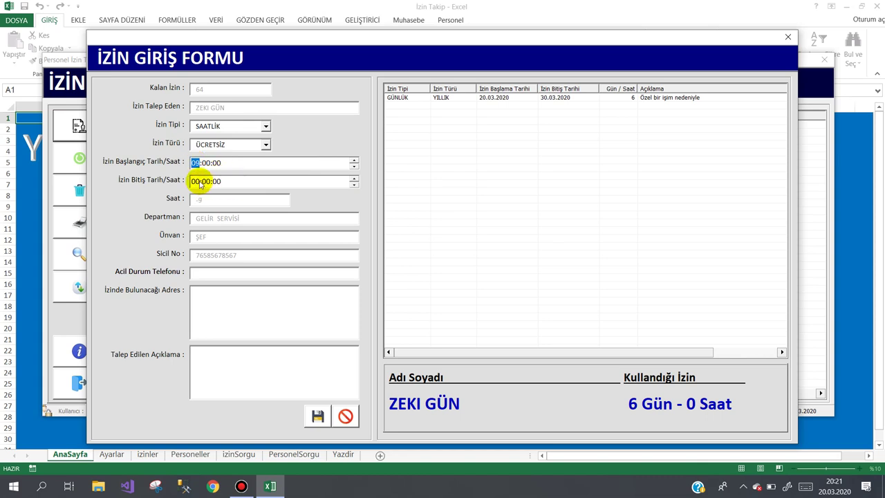
pyautogui.click(197, 182)
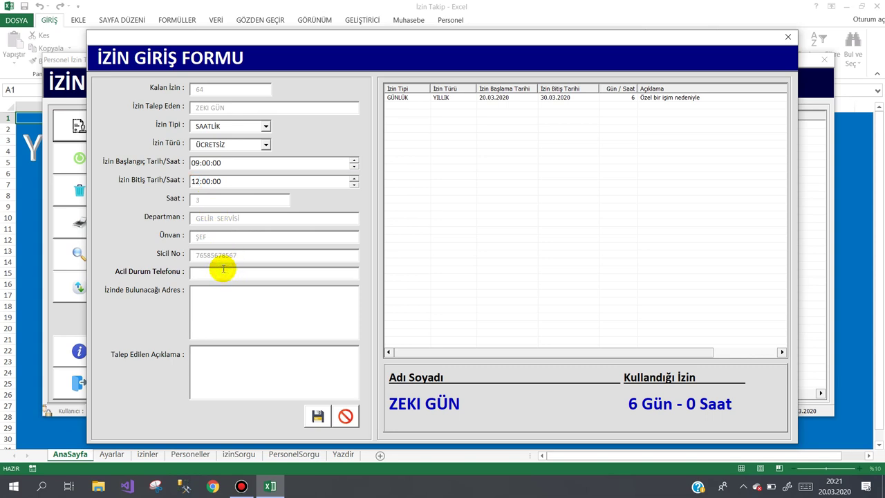
pyautogui.write('dfghdfg')
pyautogui.click(227, 353)
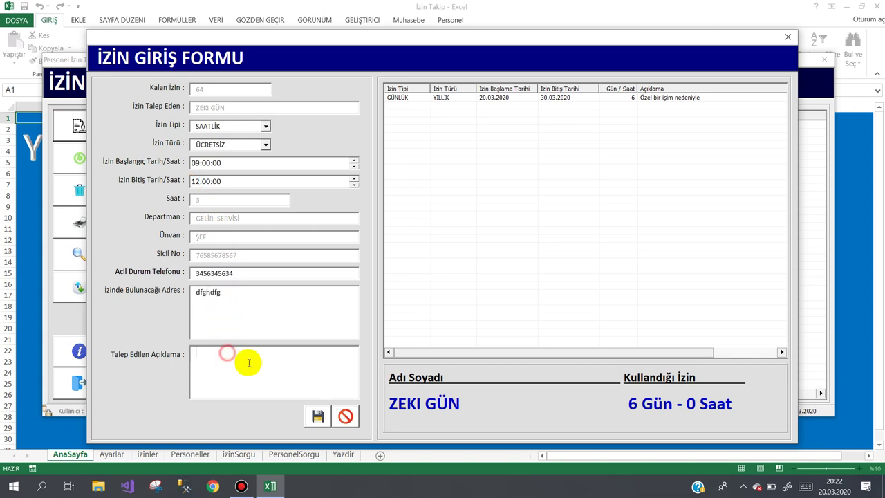
pyautogui.write('dfghdfgh')
pyautogui.click(317, 418)
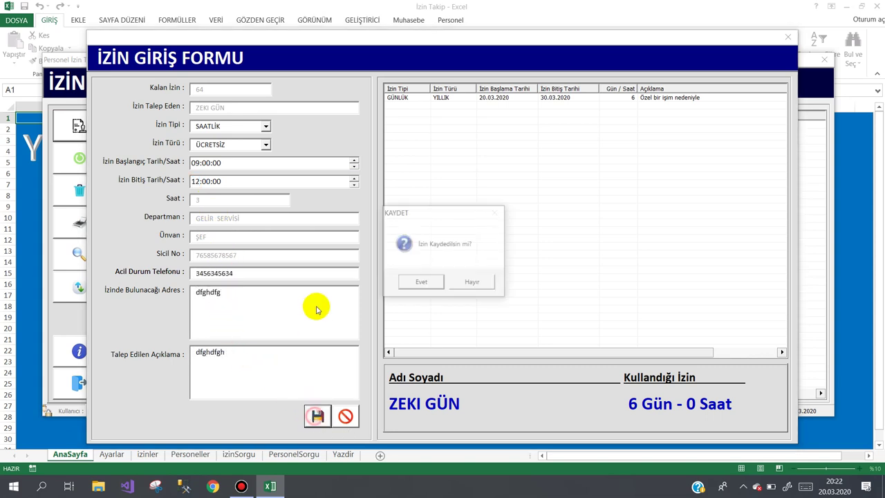
pyautogui.click(425, 282)
pyautogui.click(582, 264)
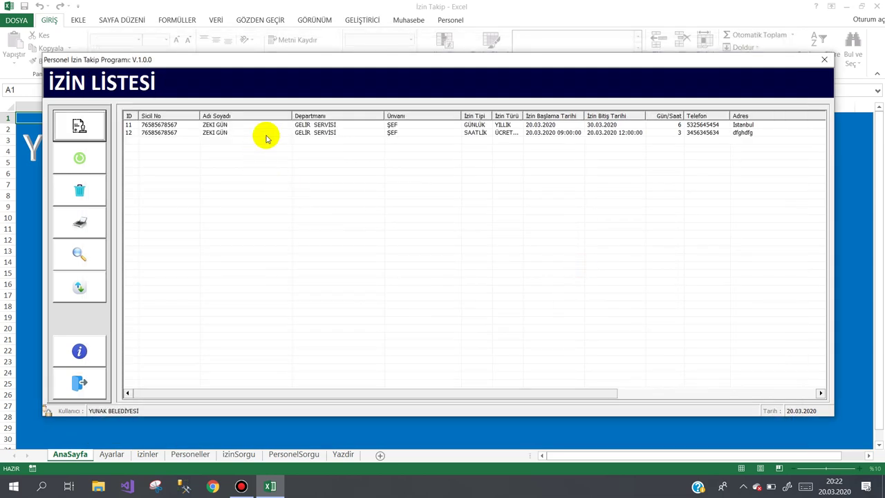
# Step: Select leave record 12 and check the sixth employee's updated balance in the staff list
pyautogui.click(344, 132)
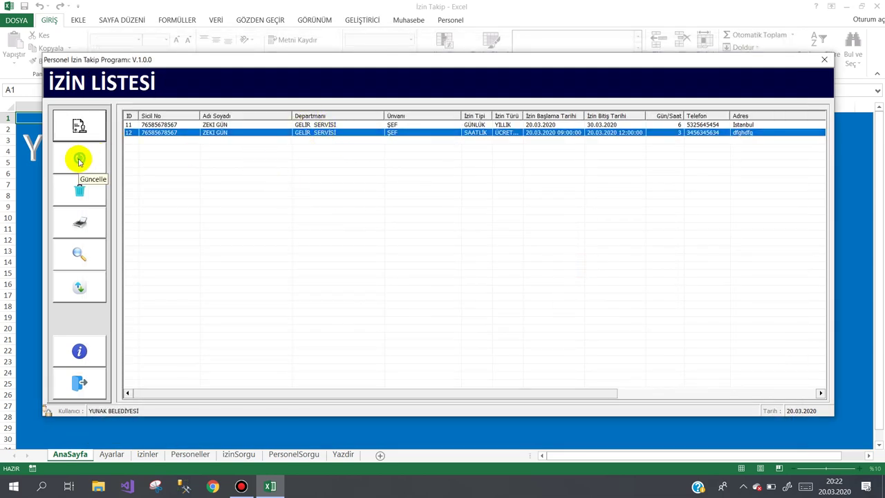
pyautogui.click(79, 127)
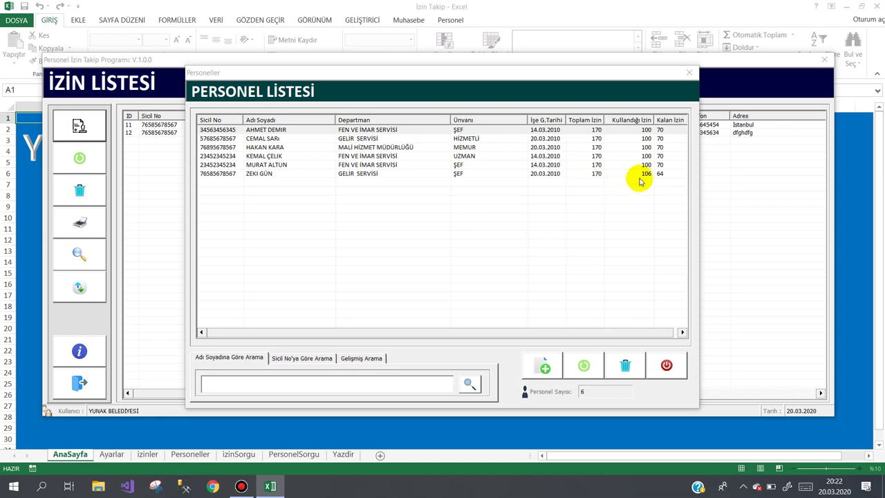
pyautogui.click(659, 177)
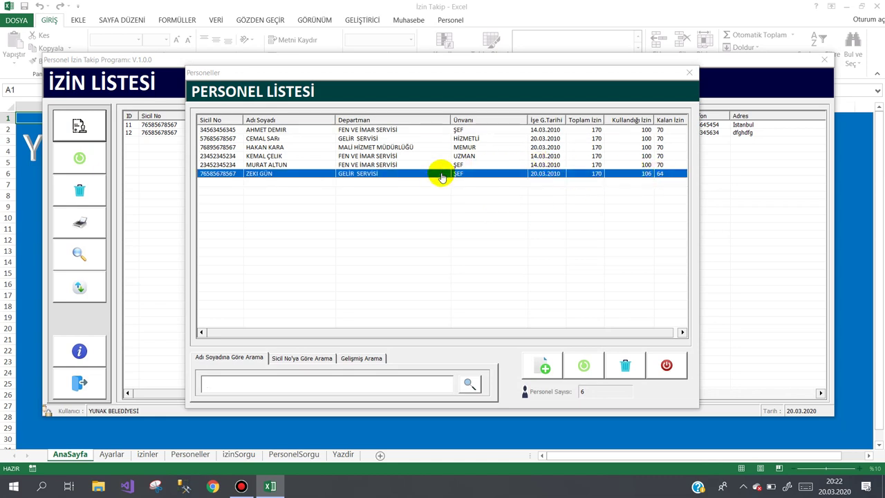
pyautogui.click(668, 366)
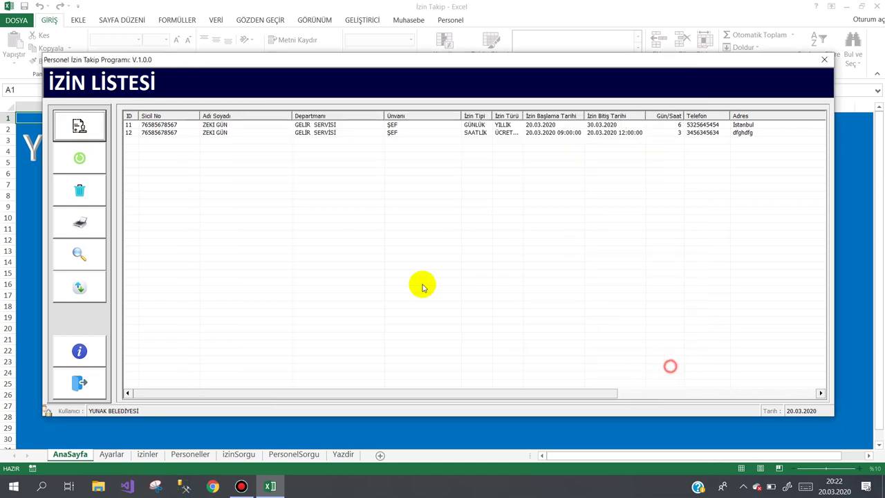
# Step: View record 12 without editing, then start a new leave entry for the second employee
pyautogui.click(158, 131)
pyautogui.click(81, 159)
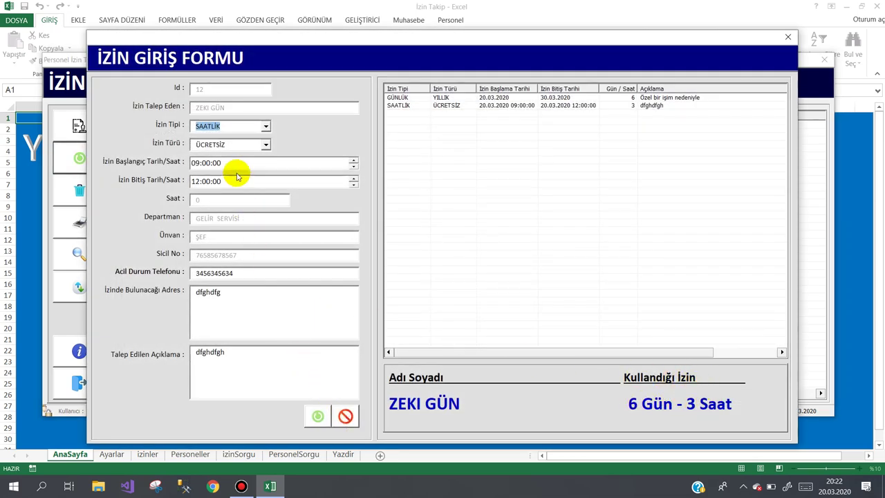
pyautogui.click(348, 418)
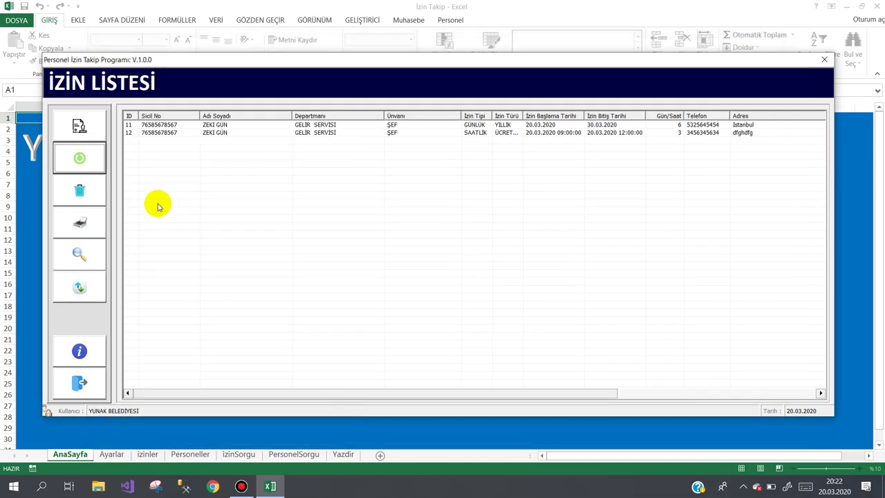
pyautogui.click(79, 129)
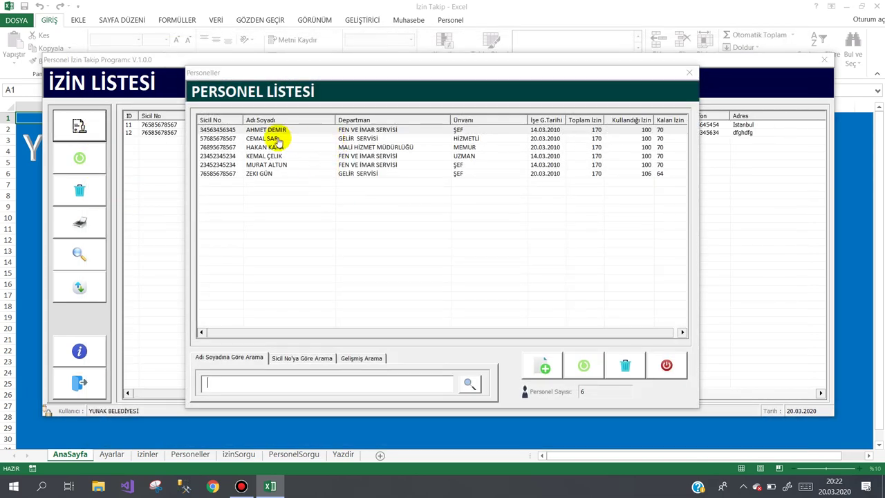
pyautogui.doubleClick(277, 138)
# Step: Make the leave a daily one ending on 17.04.2020
pyautogui.click(266, 126)
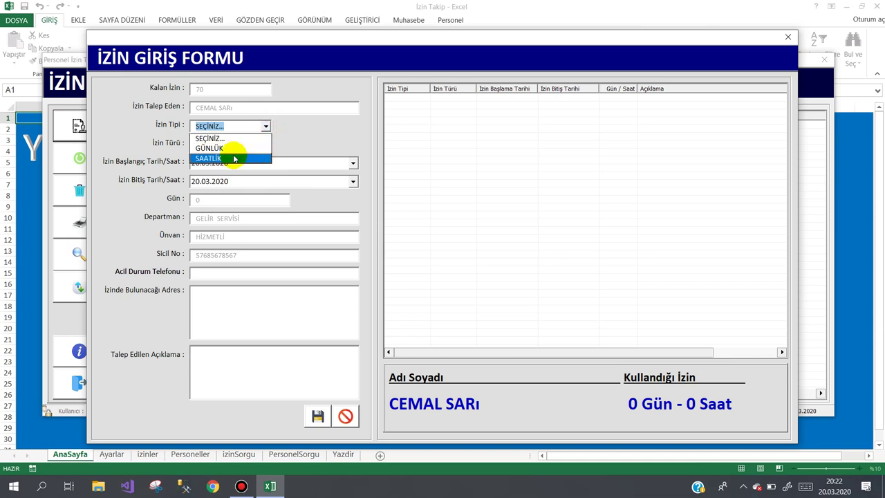
pyautogui.click(238, 146)
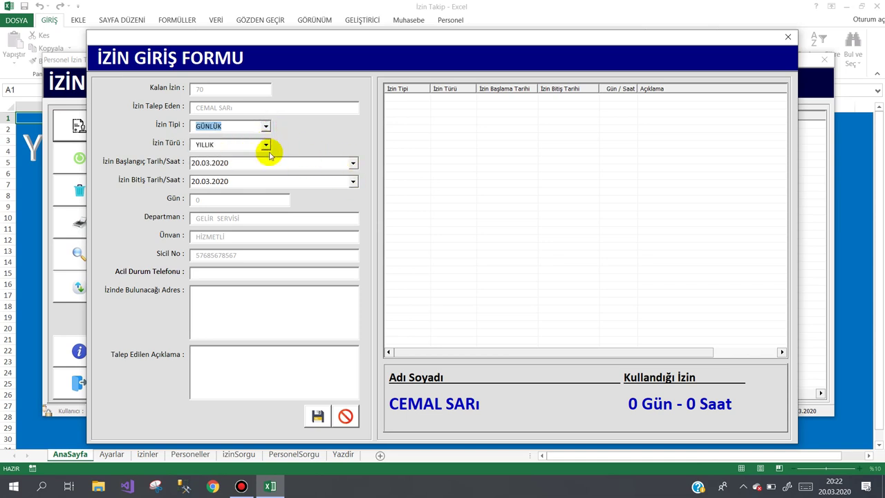
pyautogui.click(353, 181)
pyautogui.click(294, 200)
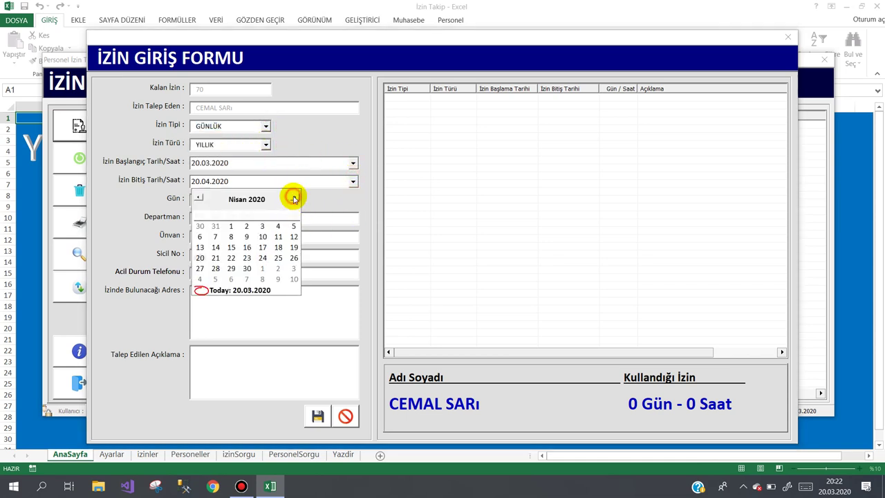
pyautogui.click(232, 248)
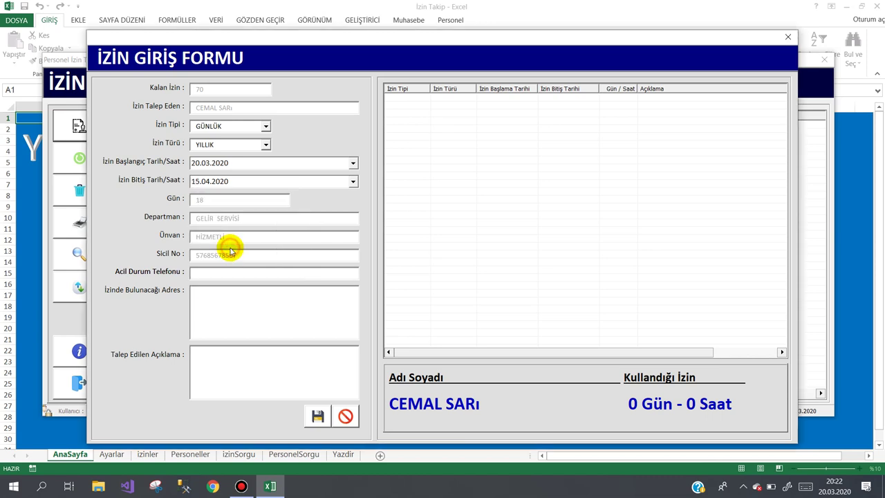
pyautogui.click(353, 181)
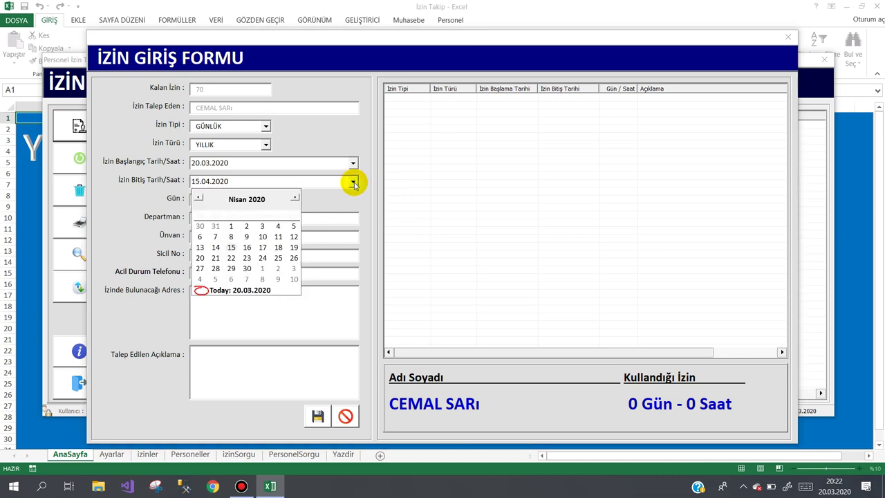
pyautogui.click(263, 250)
pyautogui.write('Özel')
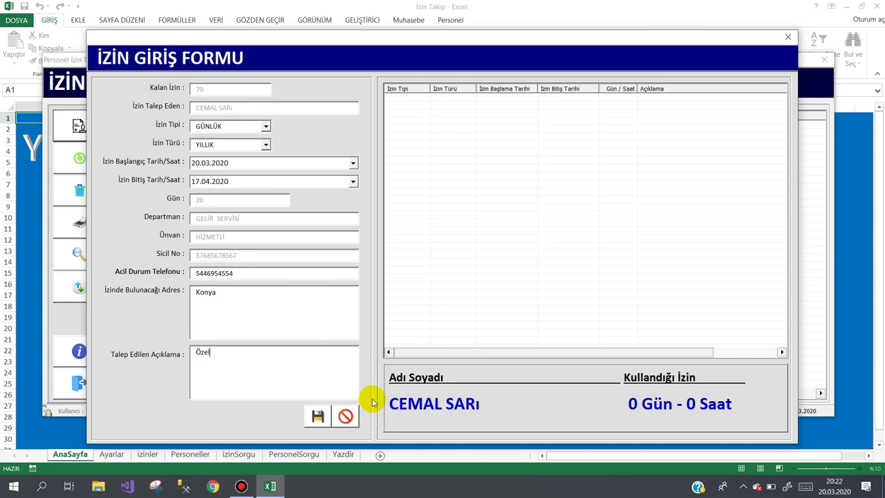
# Step: Save the 20-day leave from 20.03.2020 and confirm, creating record ID 13
pyautogui.click(318, 414)
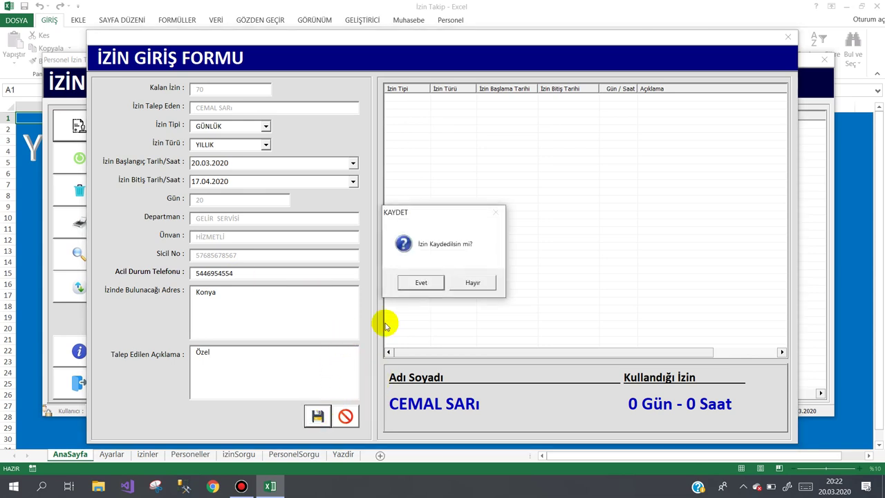
pyautogui.click(414, 284)
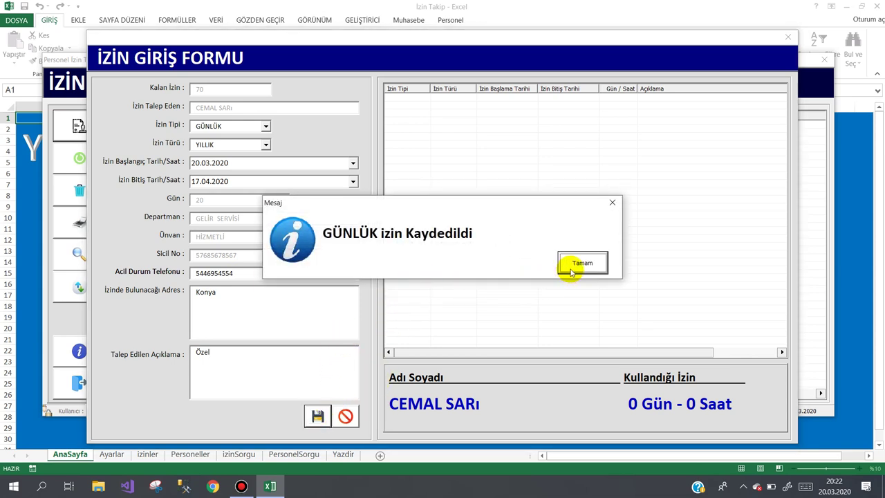
pyautogui.click(569, 266)
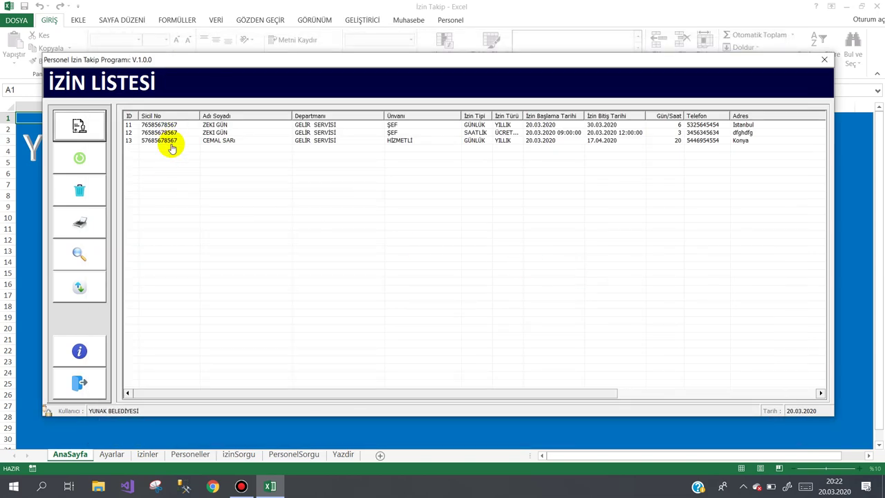
pyautogui.click(171, 141)
pyautogui.click(78, 160)
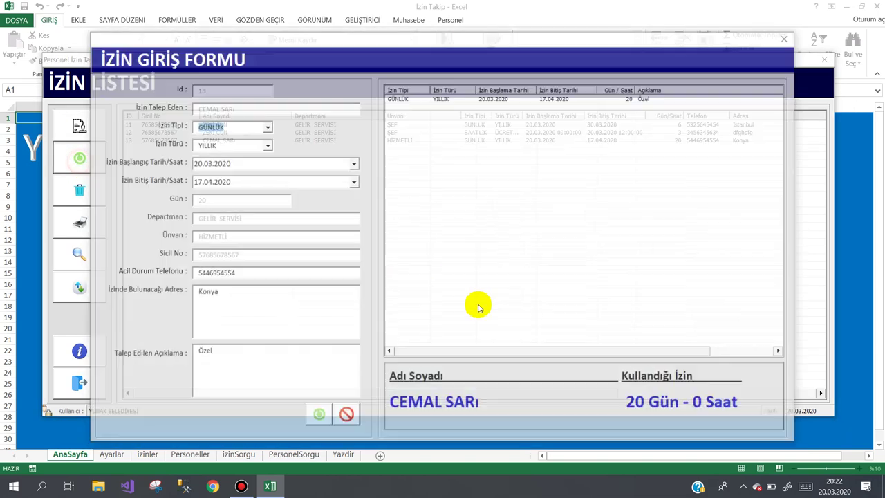
pyautogui.click(345, 416)
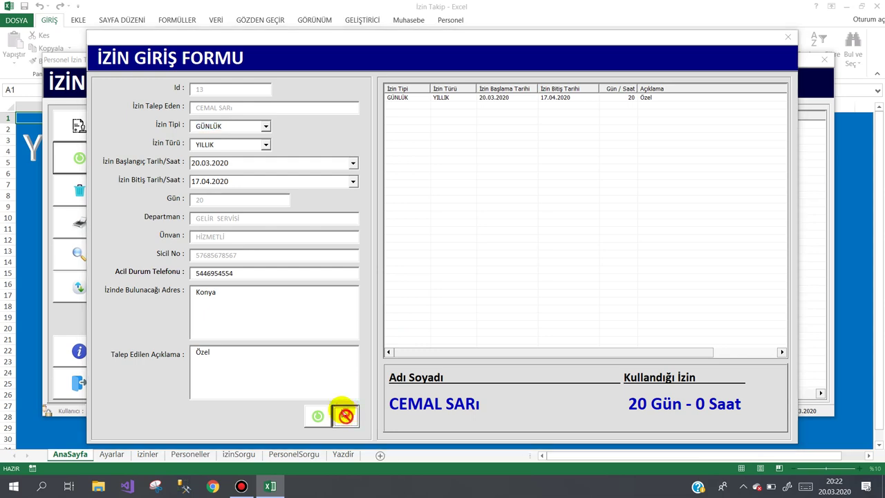
pyautogui.click(79, 127)
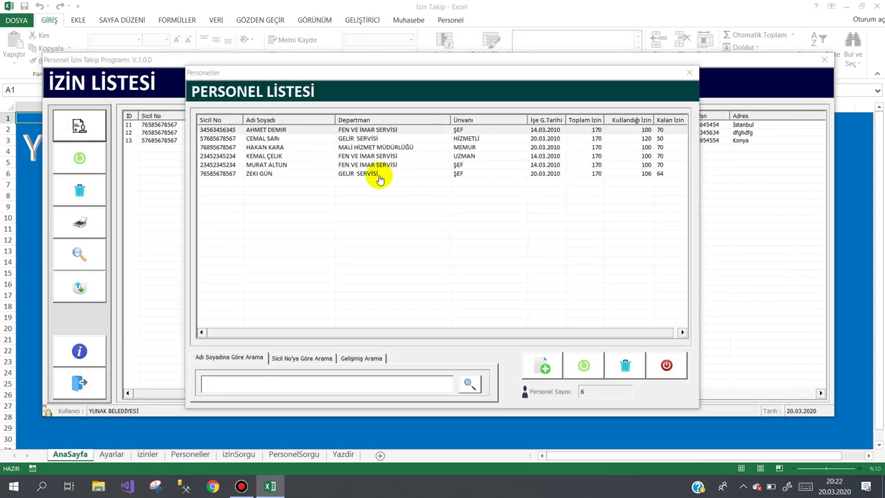
pyautogui.click(270, 139)
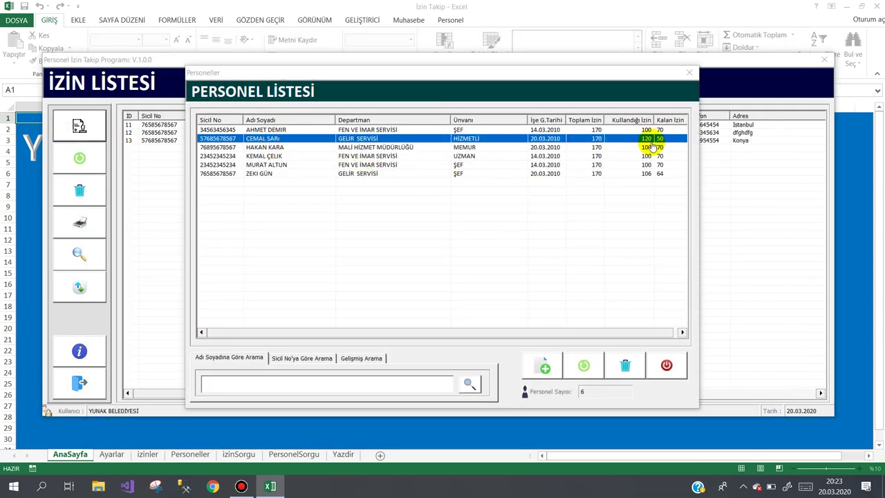
pyautogui.click(667, 365)
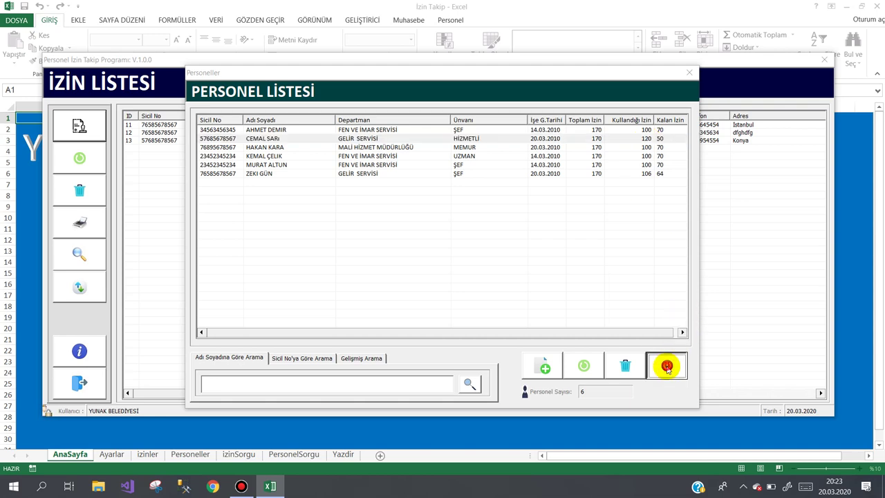
# Step: Open record 13 for editing and change its end date to 03.04.2020
pyautogui.click(222, 143)
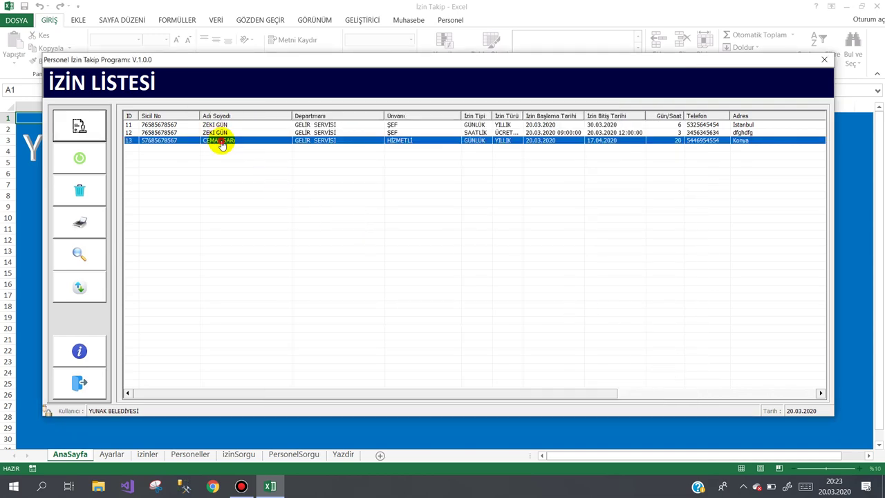
pyautogui.click(78, 160)
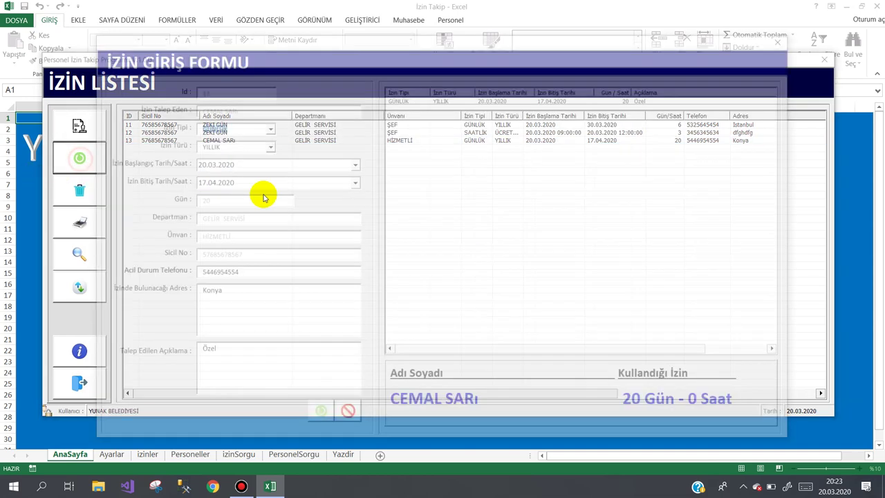
pyautogui.click(354, 181)
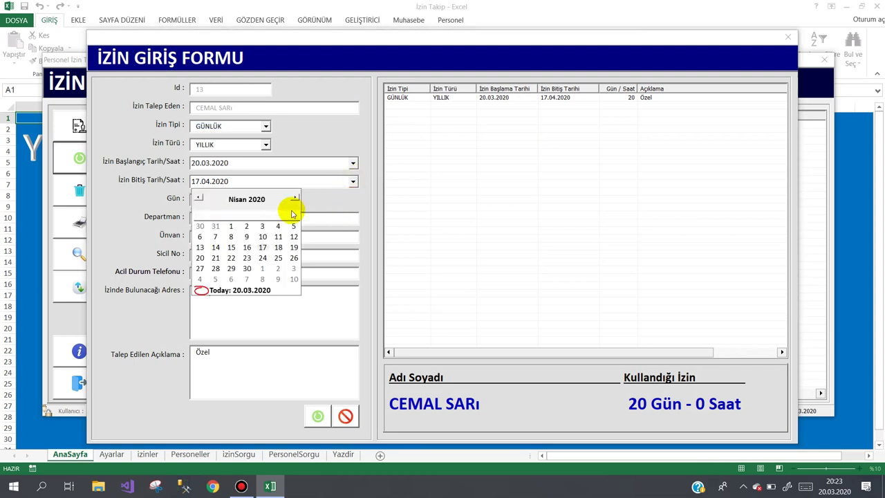
pyautogui.click(247, 237)
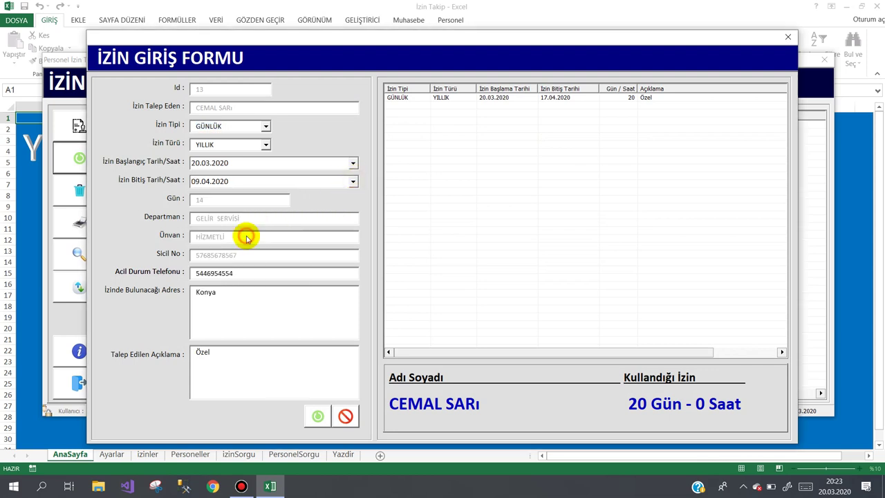
pyautogui.click(354, 182)
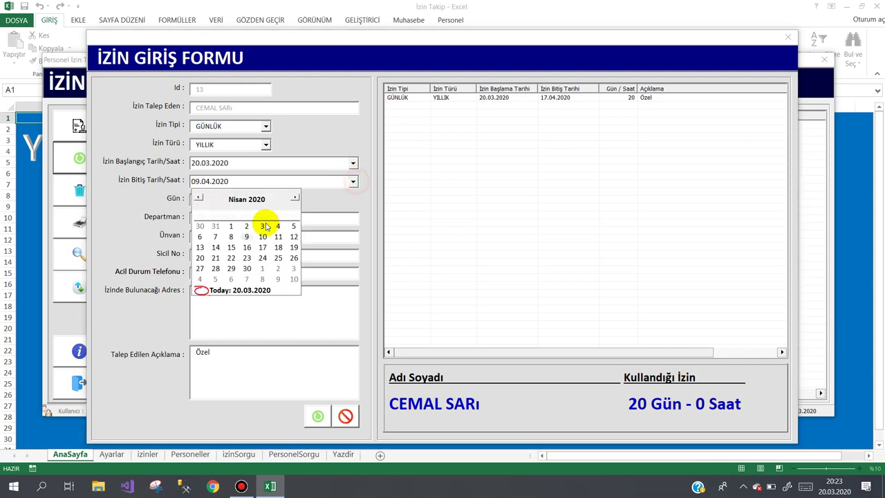
pyautogui.click(229, 229)
pyautogui.click(353, 181)
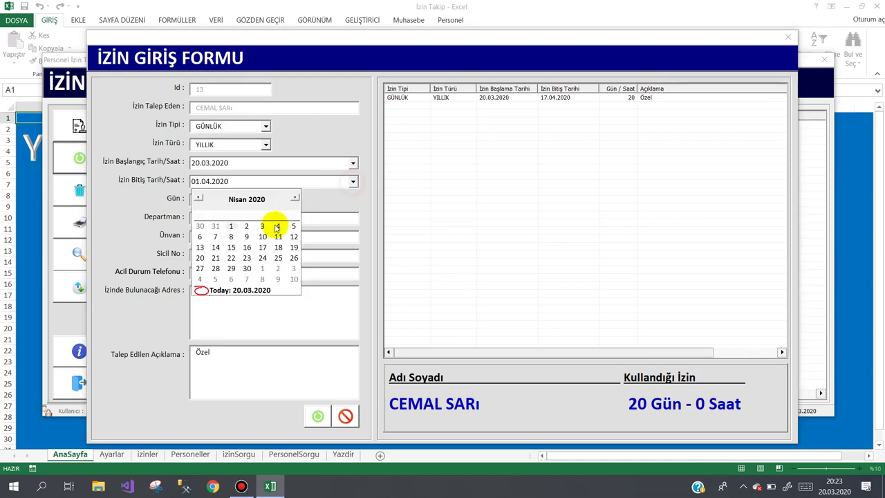
pyautogui.click(263, 226)
pyautogui.write('Konya')
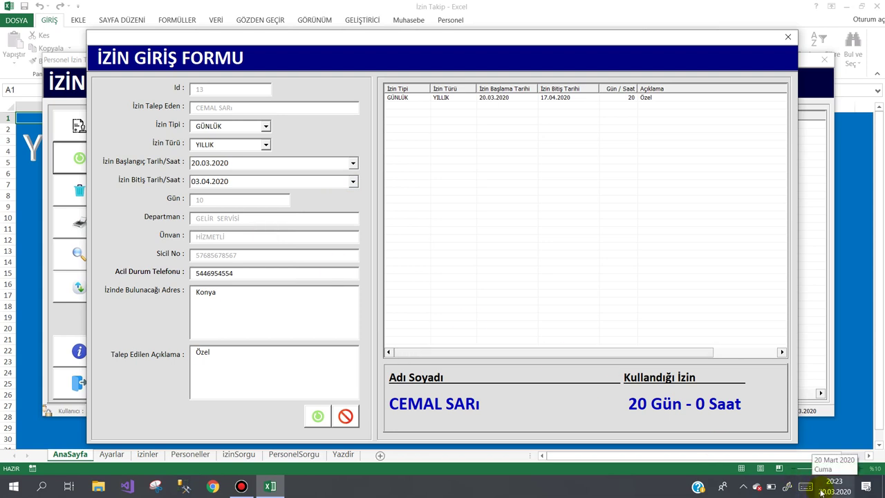
# Step: Save the edited 10-day leave record and confirm, then reselect record 13
pyautogui.click(235, 305)
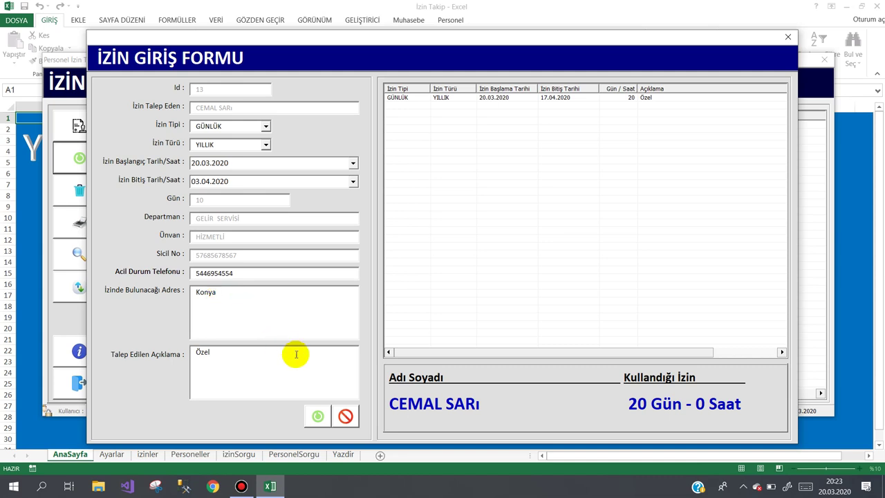
pyautogui.click(317, 417)
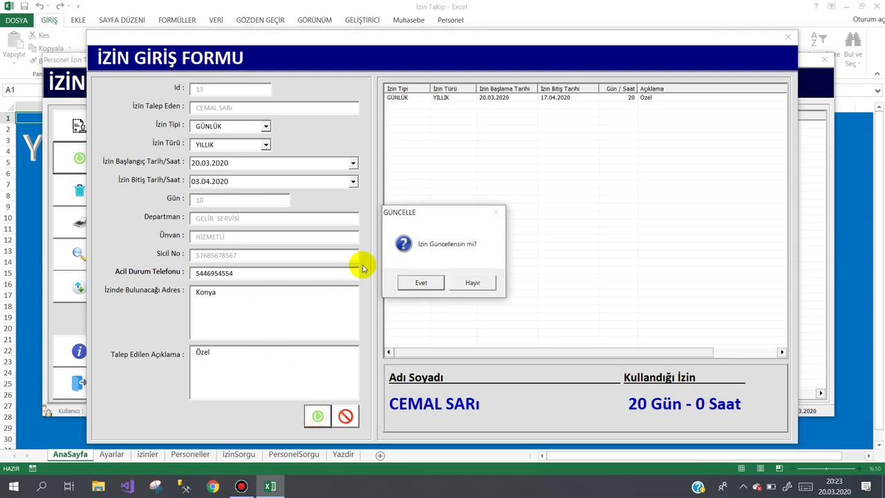
pyautogui.click(421, 283)
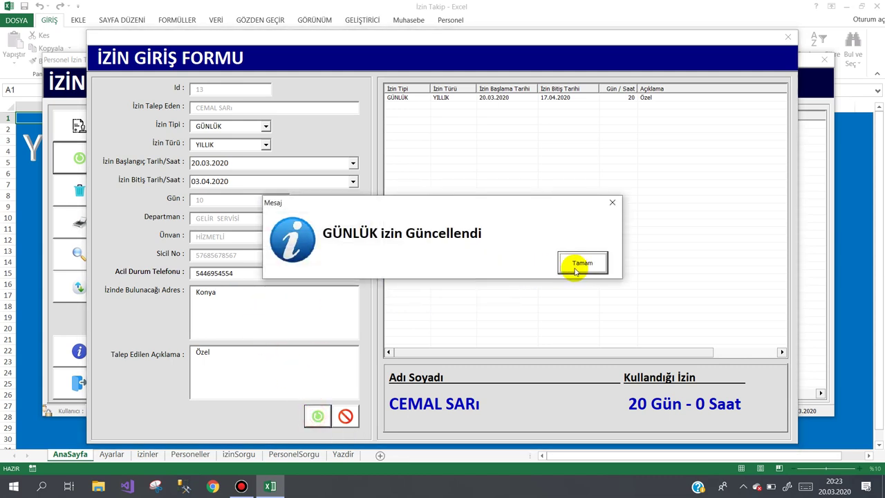
pyautogui.click(581, 263)
pyautogui.click(170, 141)
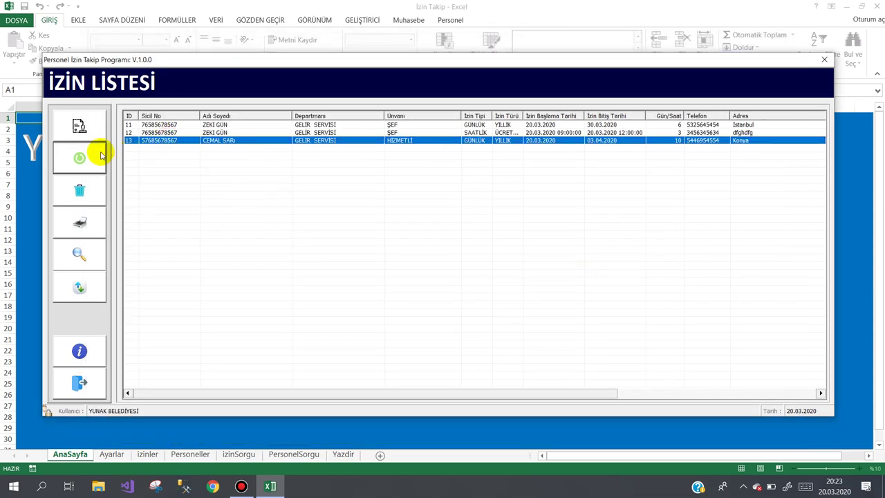
pyautogui.click(88, 159)
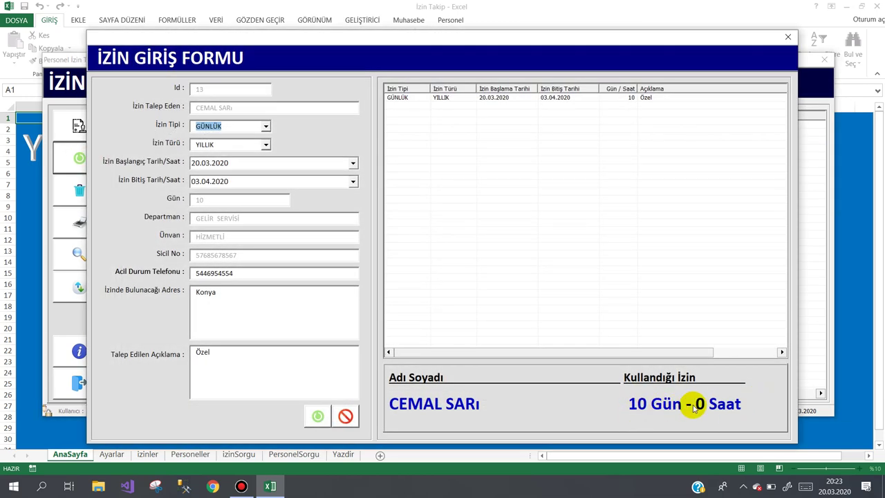
pyautogui.click(345, 416)
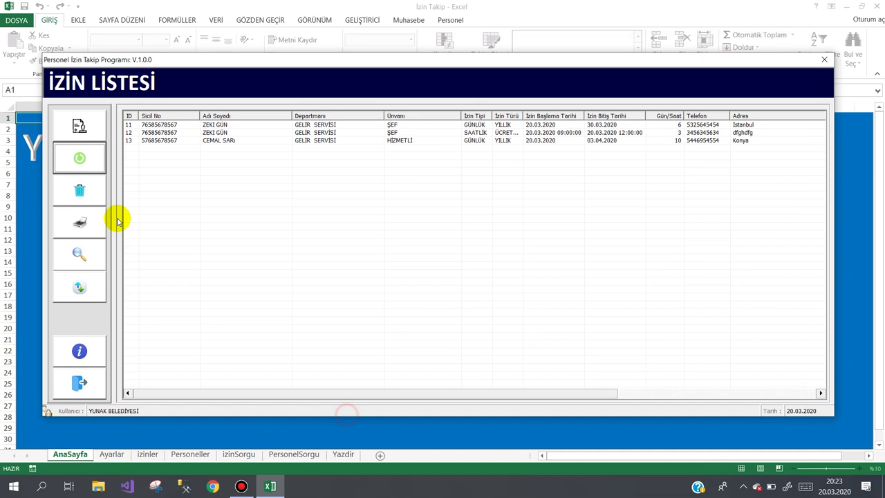
pyautogui.click(92, 132)
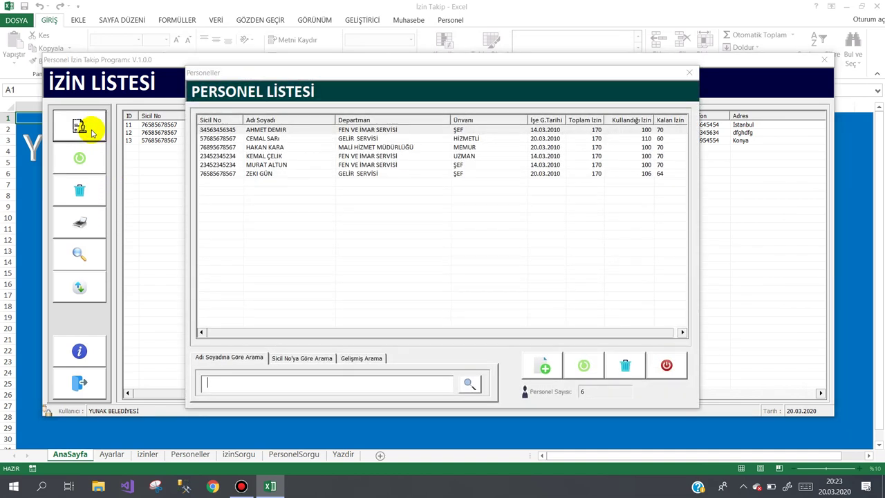
pyautogui.click(636, 141)
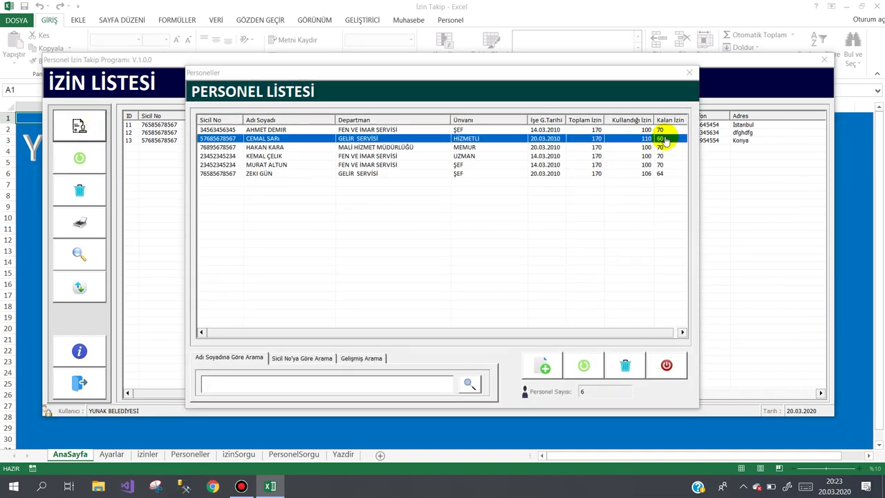
pyautogui.click(668, 365)
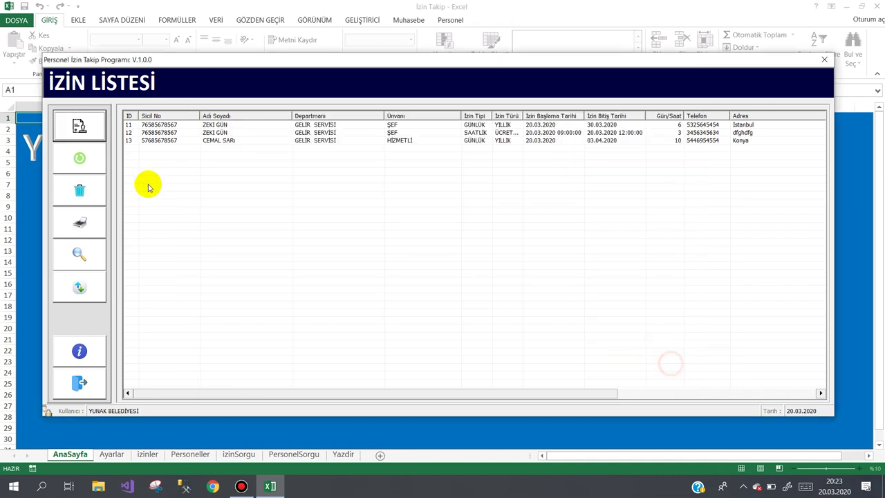
pyautogui.click(165, 142)
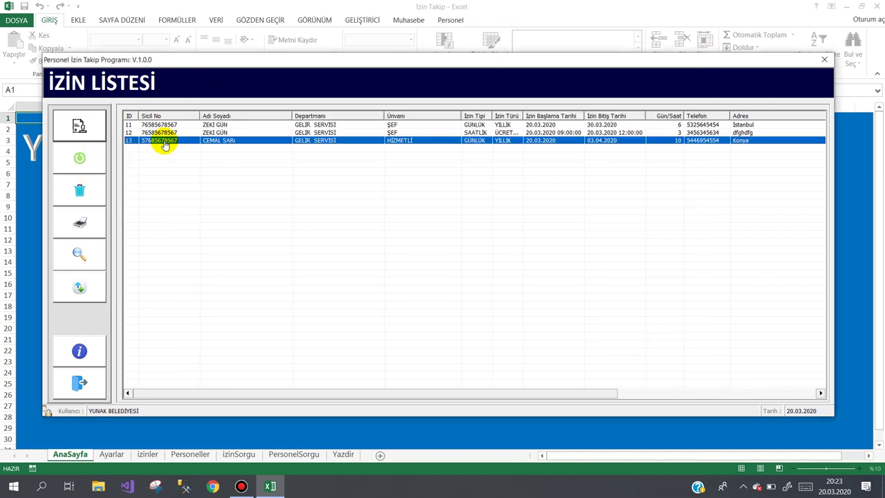
# Step: Print leave record 13 as a PDF saved to the Desktop
pyautogui.click(81, 223)
pyautogui.click(442, 254)
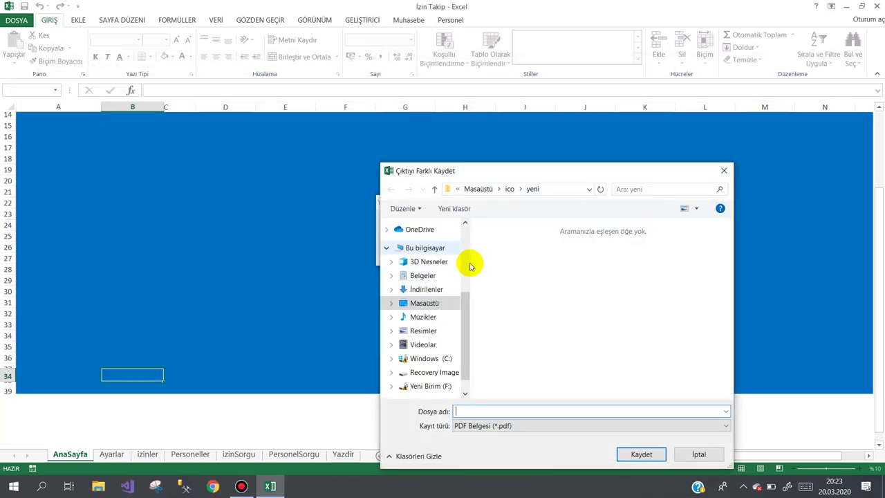
pyautogui.click(424, 303)
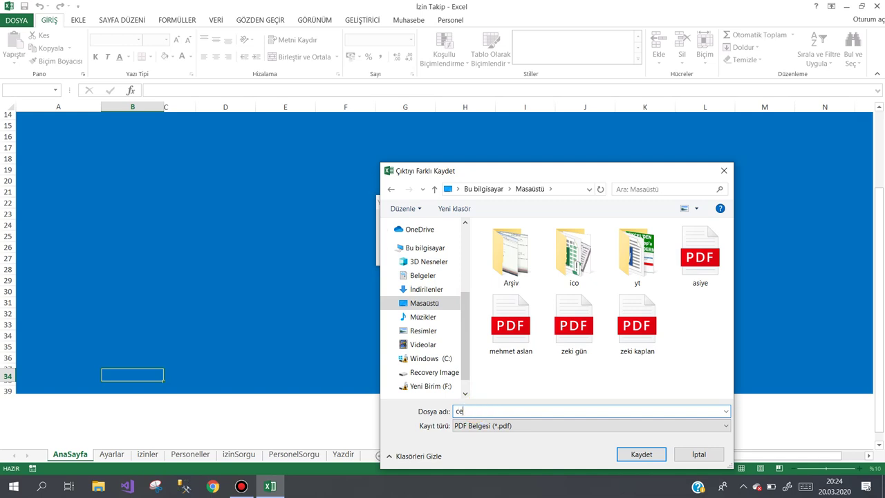
pyautogui.press('Return')
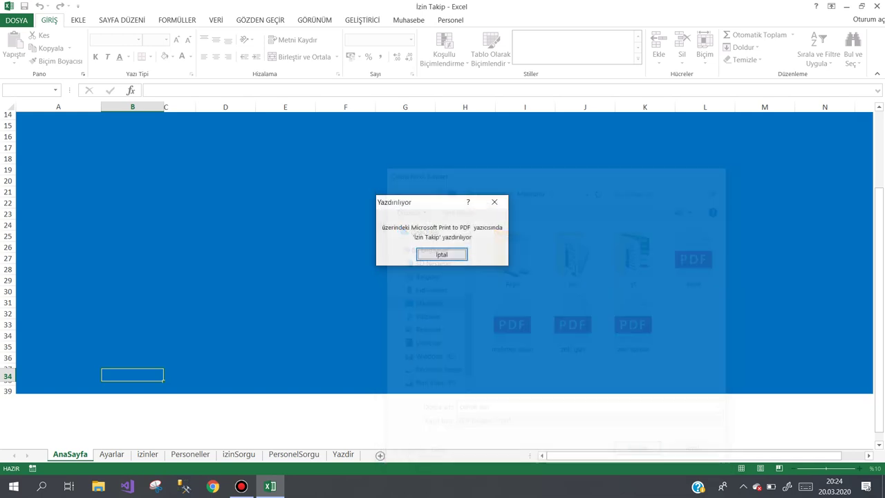
pyautogui.press('Return')
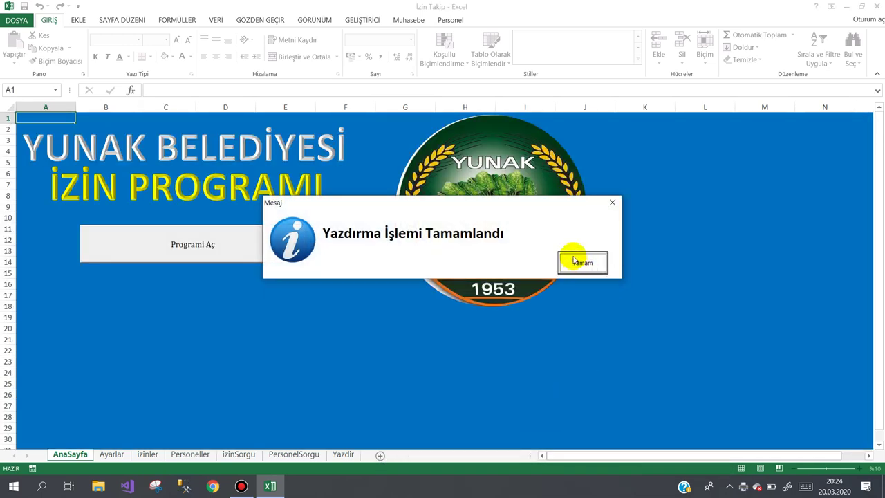
pyautogui.click(580, 261)
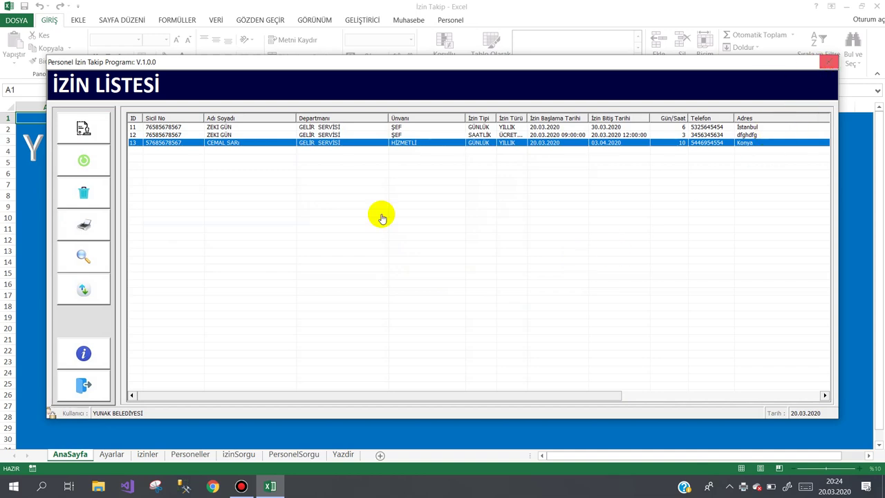
# Step: Close the leave list, minimize Excel and open the new leave PDF from the desktop
pyautogui.click(81, 383)
pyautogui.click(845, 7)
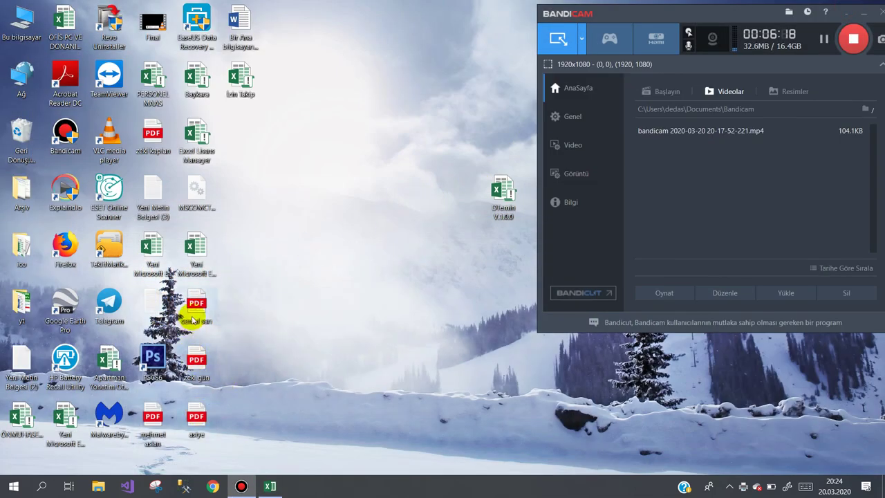
pyautogui.doubleClick(197, 303)
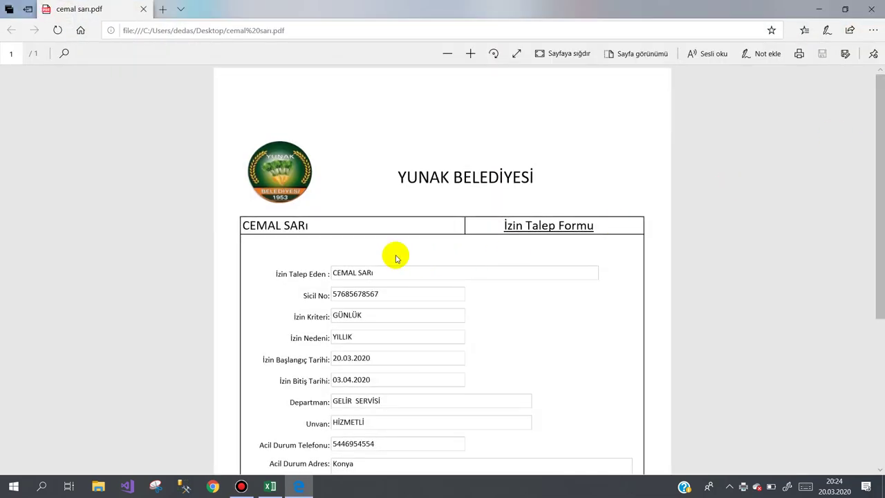
# Step: Zoom in twice on the leave request PDF, scroll through it, then close Edge
pyautogui.click(470, 54)
pyautogui.click(470, 54)
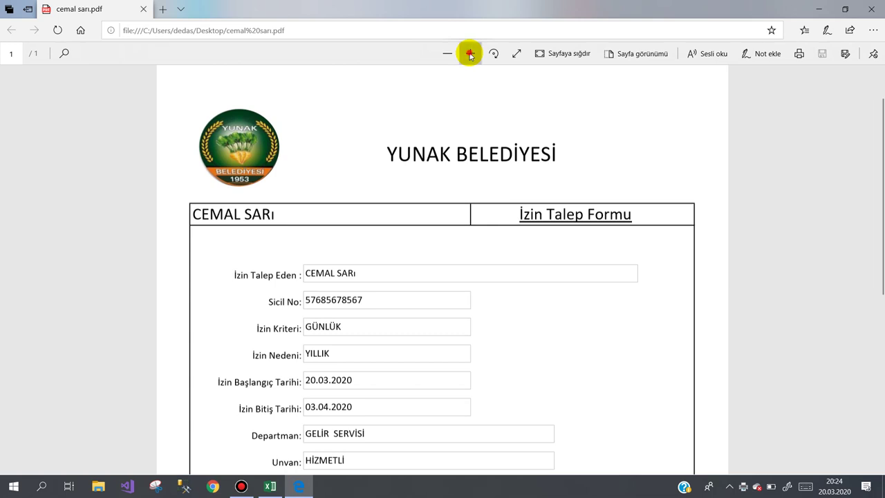
pyautogui.scroll(-1, 304, 287)
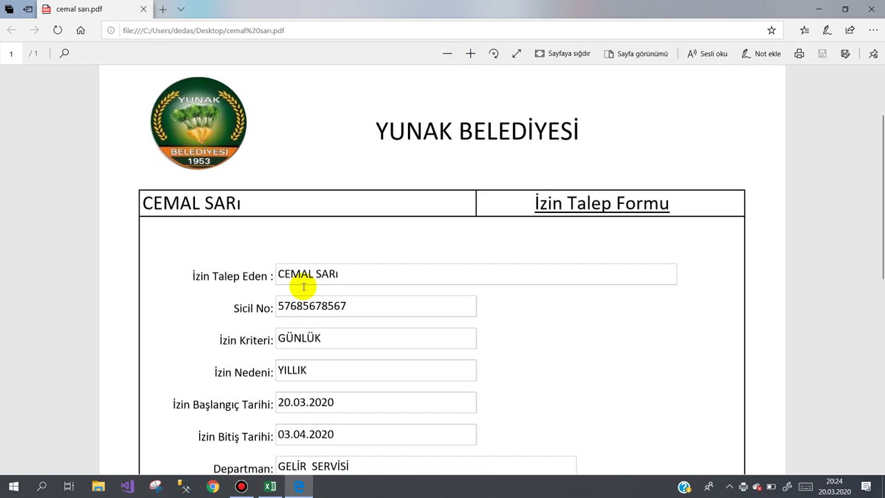
pyautogui.moveTo(878, 153)
pyautogui.mouseDown()
pyautogui.moveTo(882, 340)
pyautogui.moveTo(880, 108)
pyautogui.mouseUp()
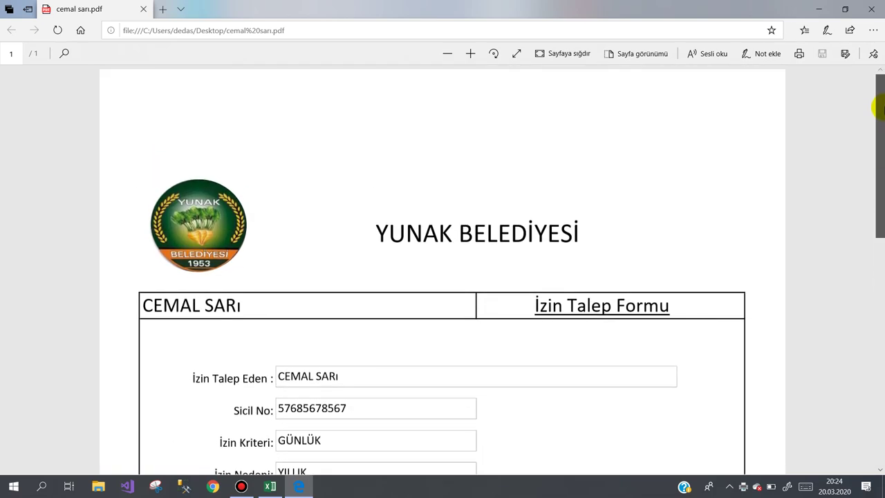
pyautogui.click(872, 9)
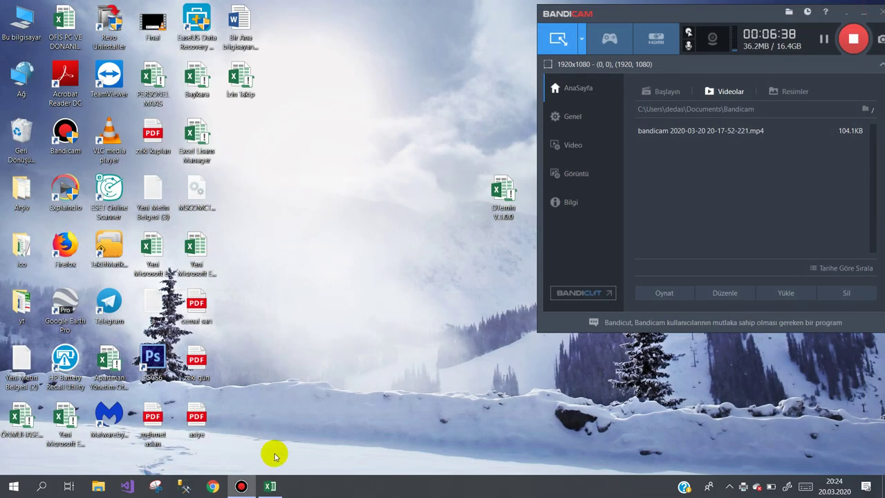
# Step: Reopen the leave list and filter it by the name 'ce'
pyautogui.click(270, 486)
pyautogui.click(174, 238)
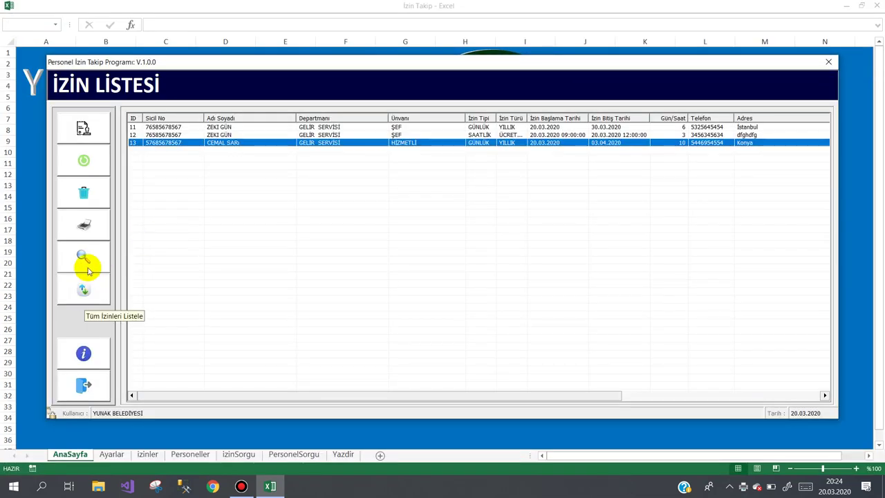
pyautogui.click(83, 256)
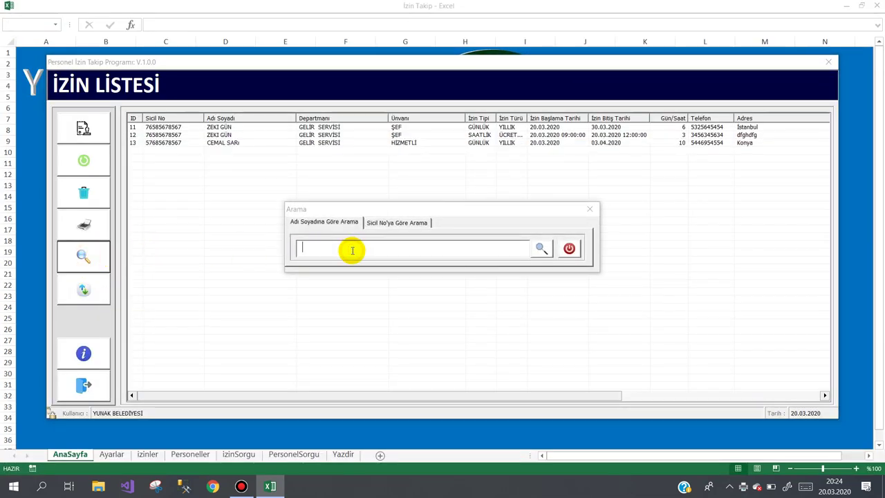
pyautogui.write('ce')
pyautogui.click(540, 248)
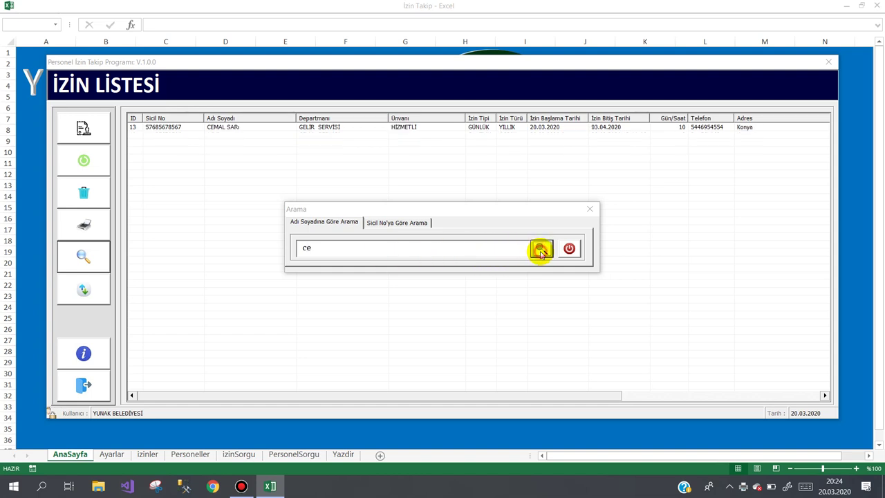
pyautogui.click(565, 249)
# Step: Reload all three leave records and view the program information box
pyautogui.click(86, 294)
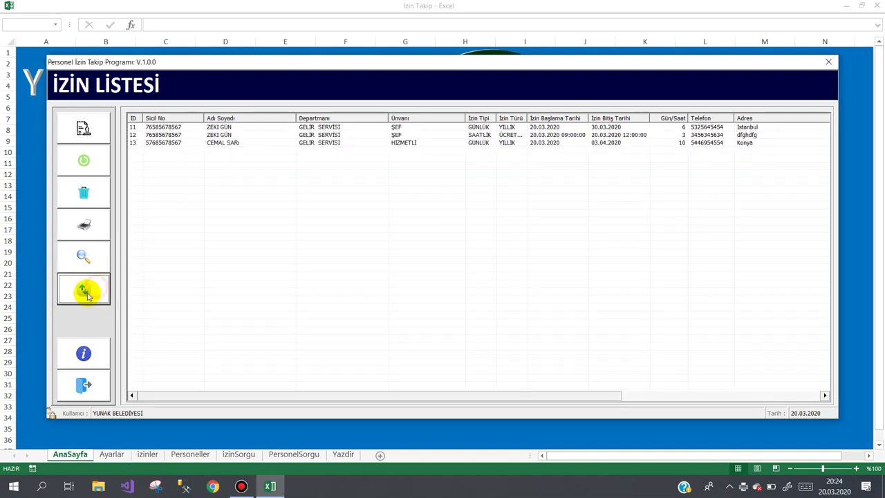
pyautogui.click(82, 356)
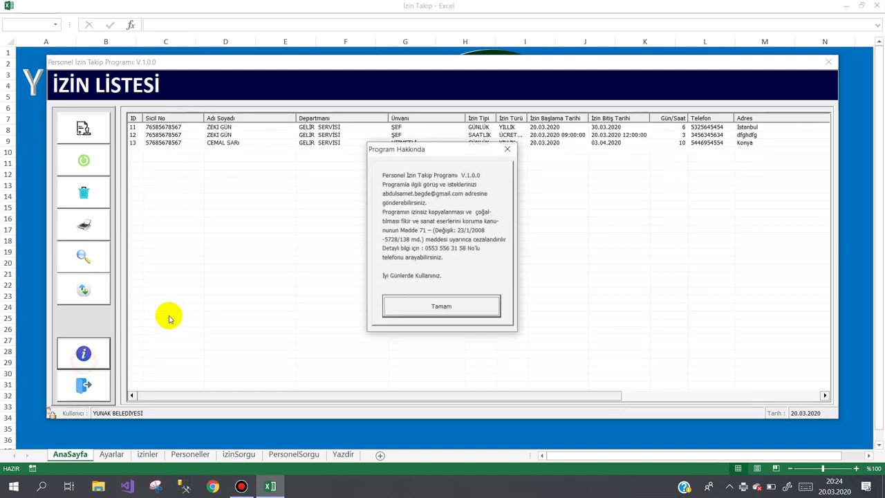
pyautogui.click(425, 304)
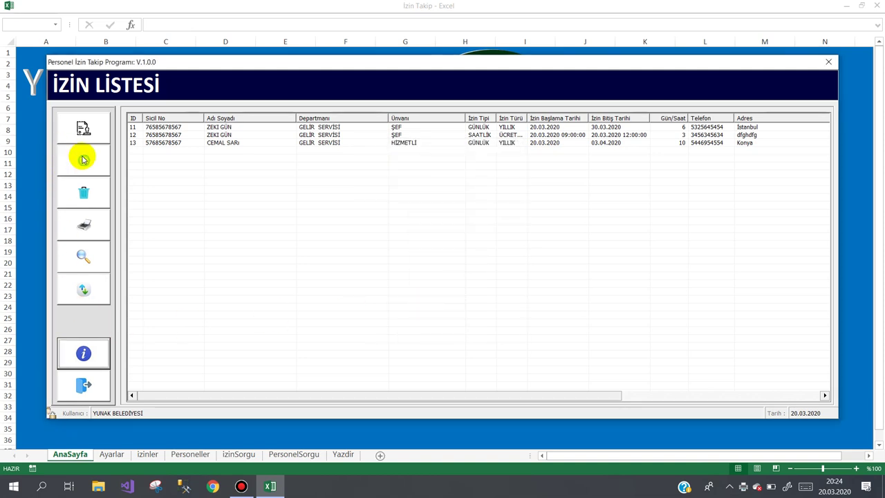
# Step: Open the six-employee Personel Listesi and a blank Personel Kayıt Formu, then bring up Bandicam
pyautogui.click(83, 128)
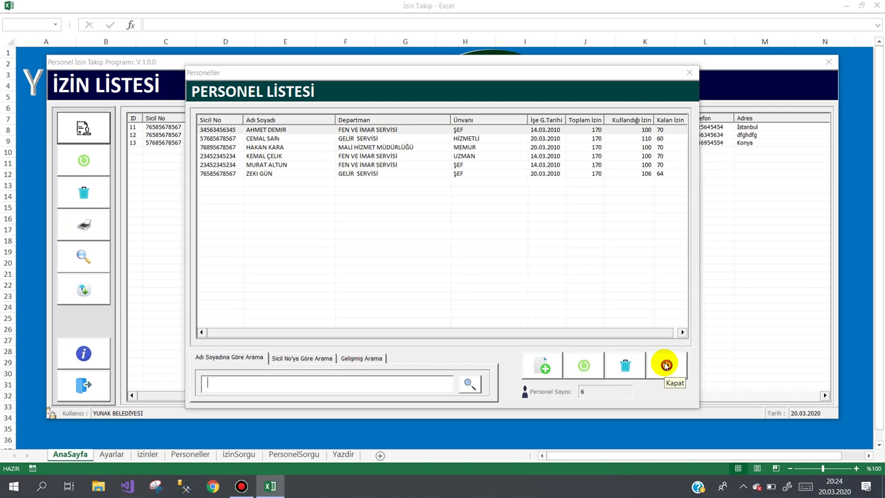
pyautogui.click(548, 360)
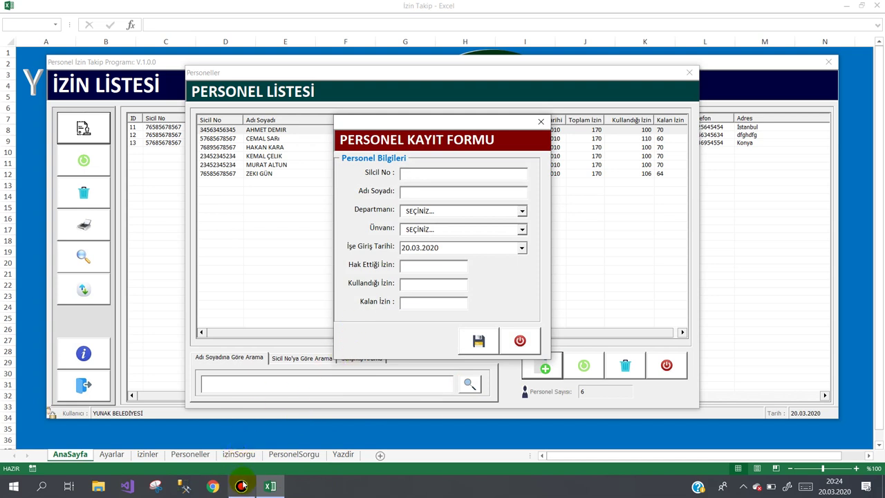
pyautogui.moveTo(244, 488)
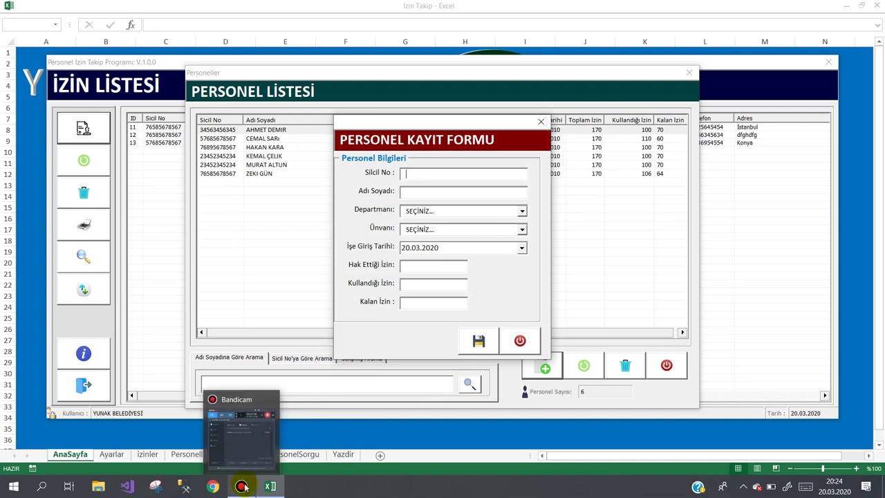
pyautogui.click(243, 487)
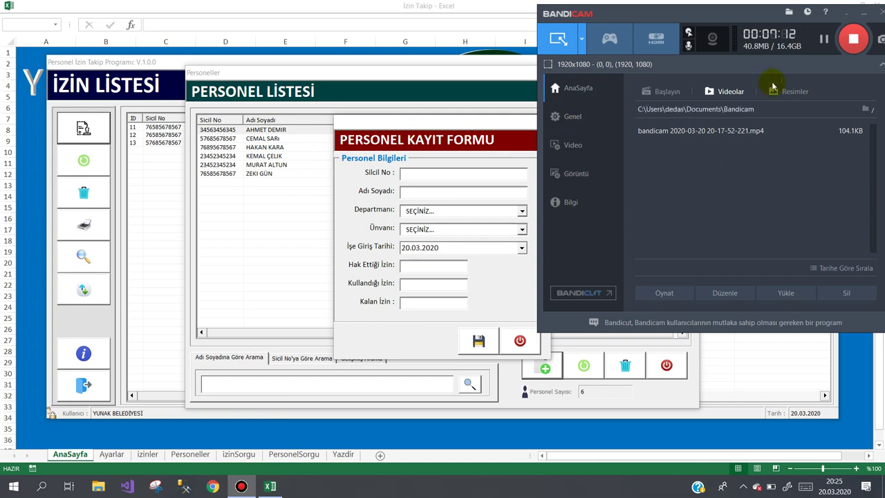
# Step: Move the registration form down-left and select the current bandicam mp4 recording in Bandicam's Videolar list
pyautogui.click(384, 126)
pyautogui.moveTo(378, 141); pyautogui.dragTo(354, 171)
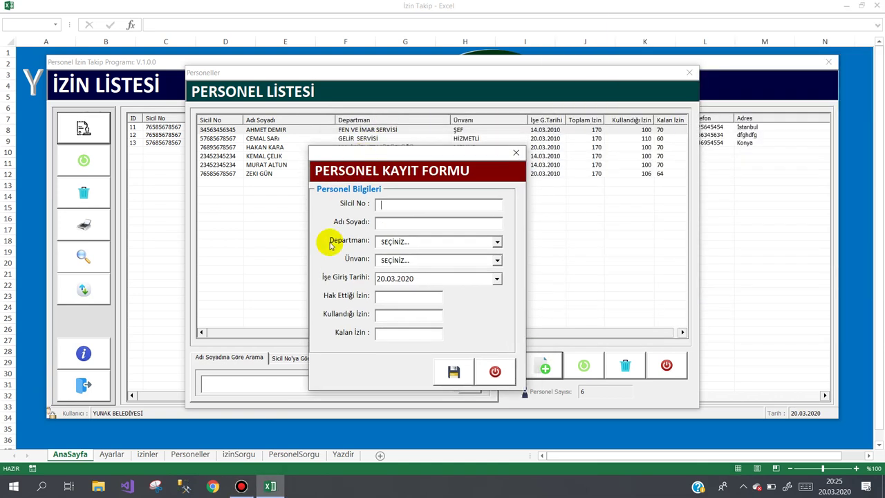
pyautogui.click(241, 486)
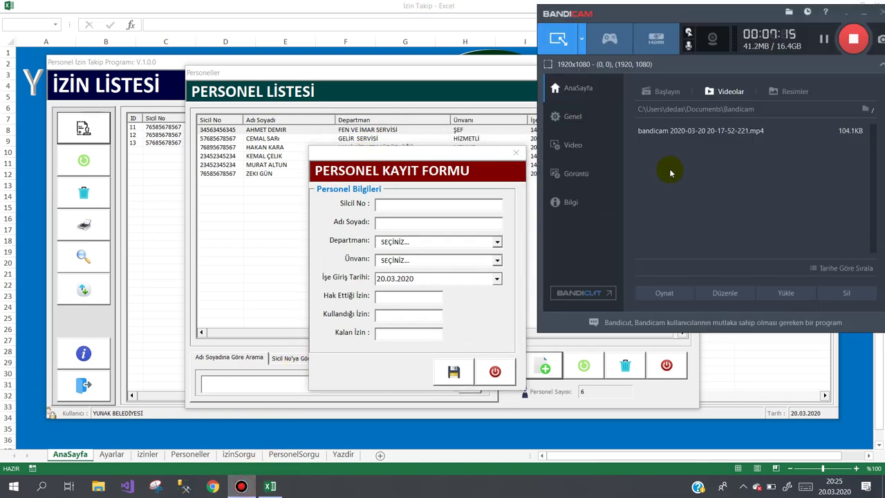
pyautogui.click(687, 132)
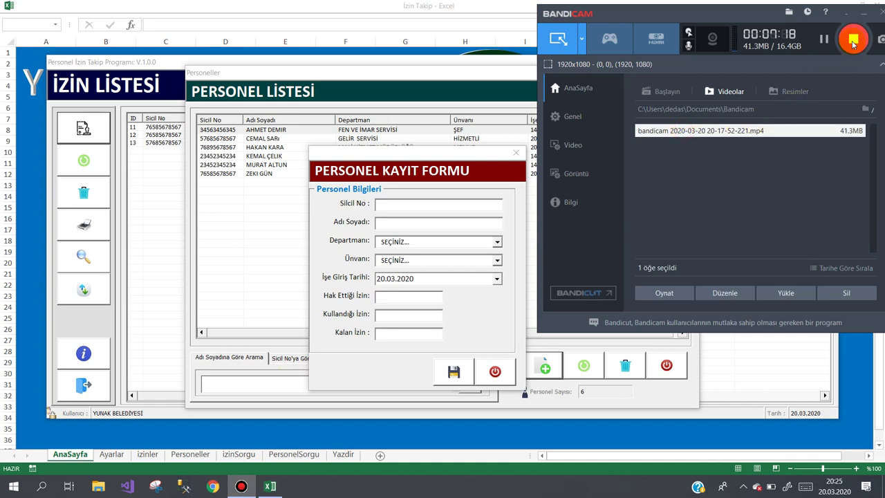